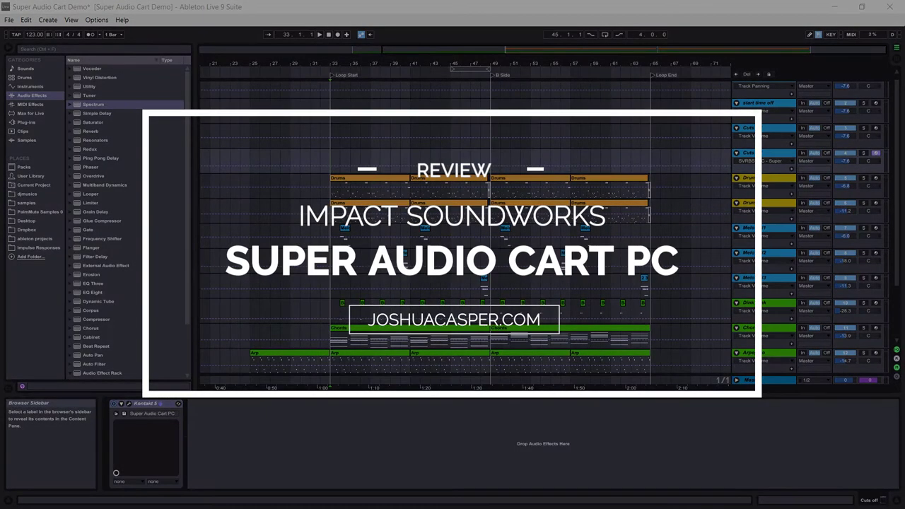
Step: Open the Super Audio Cart PC window, move it aside, and play the arrangement from bar 33, then stop
left_click(129, 403)
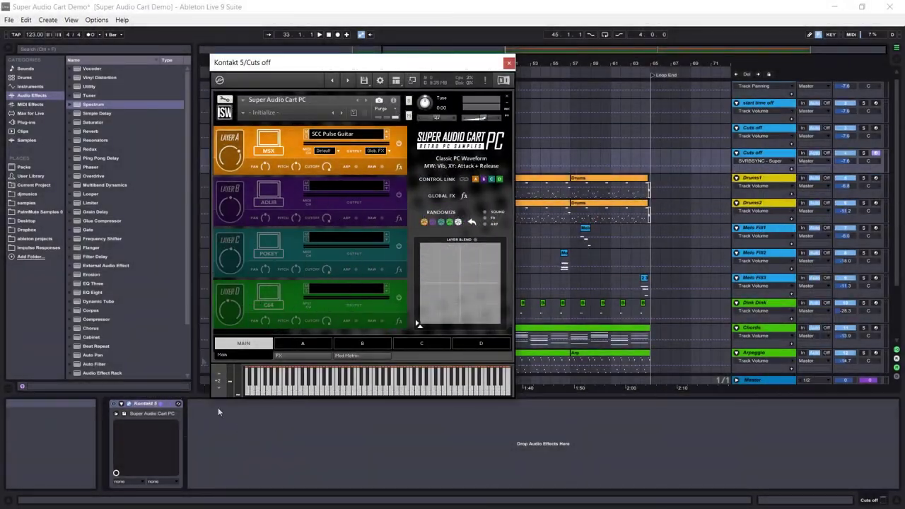
left_click_drag(359, 67, 655, 83)
left_click(331, 154)
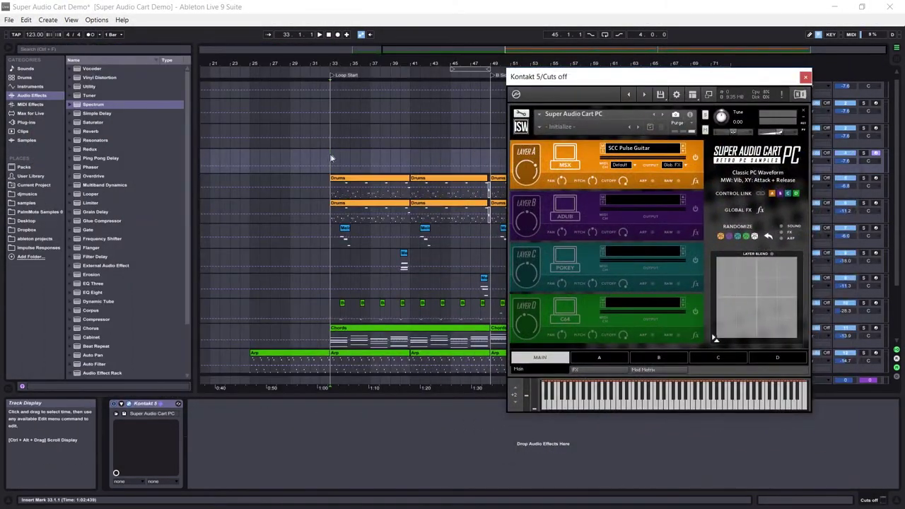
key("space")
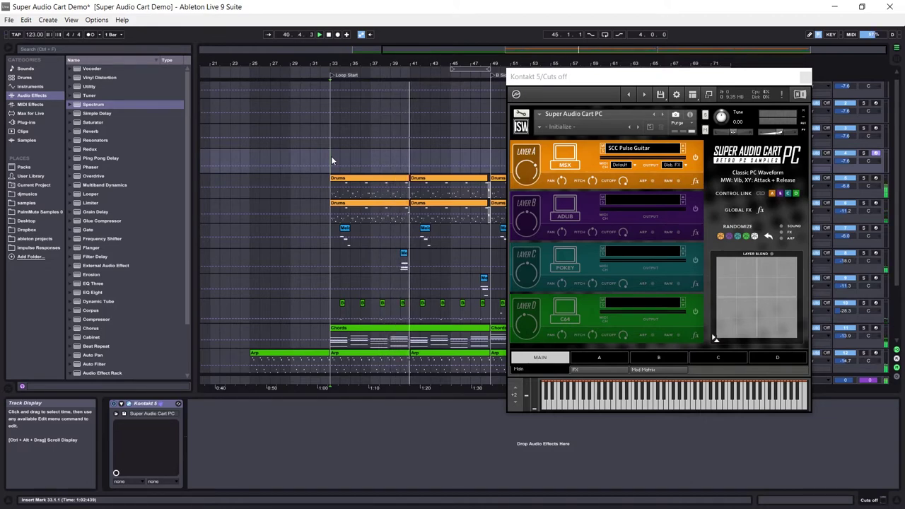
key("space")
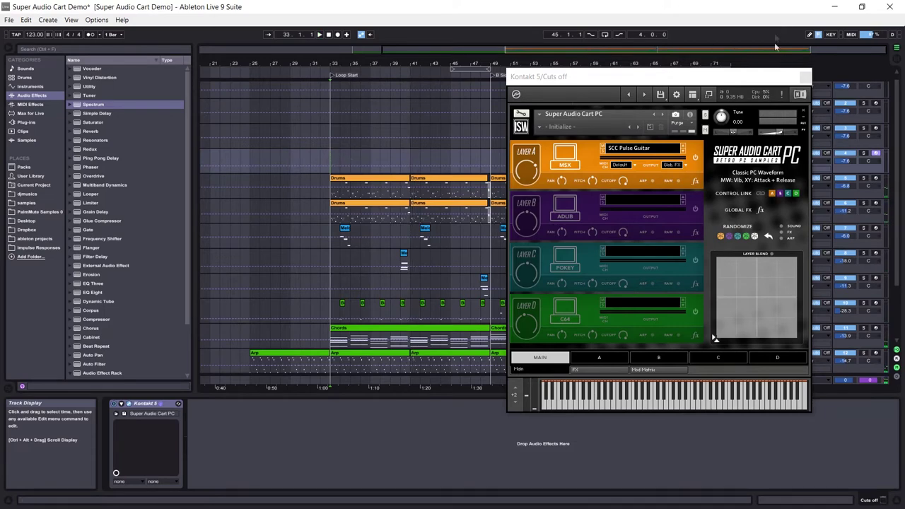
left_click_drag(767, 79, 611, 73)
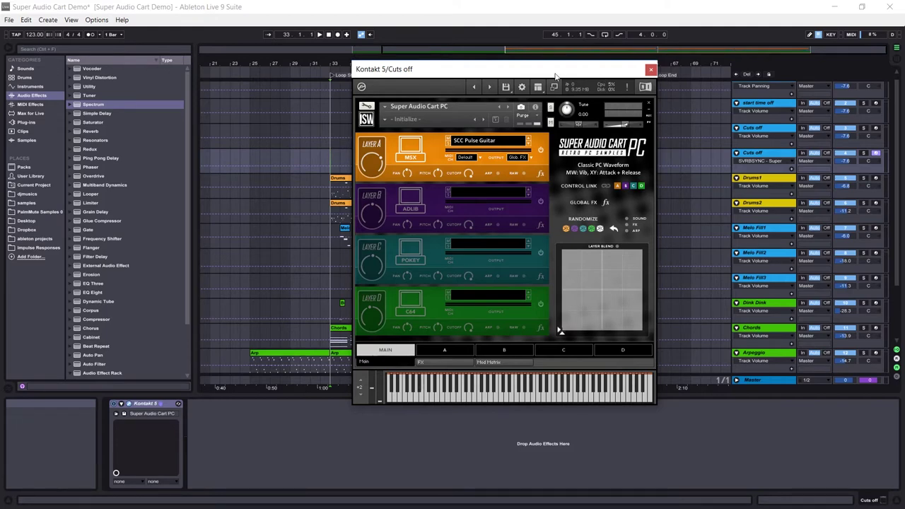
Step: Reposition the instrument window and switch Layer B on, check its sound list, then off again
left_click_drag(560, 75, 590, 71)
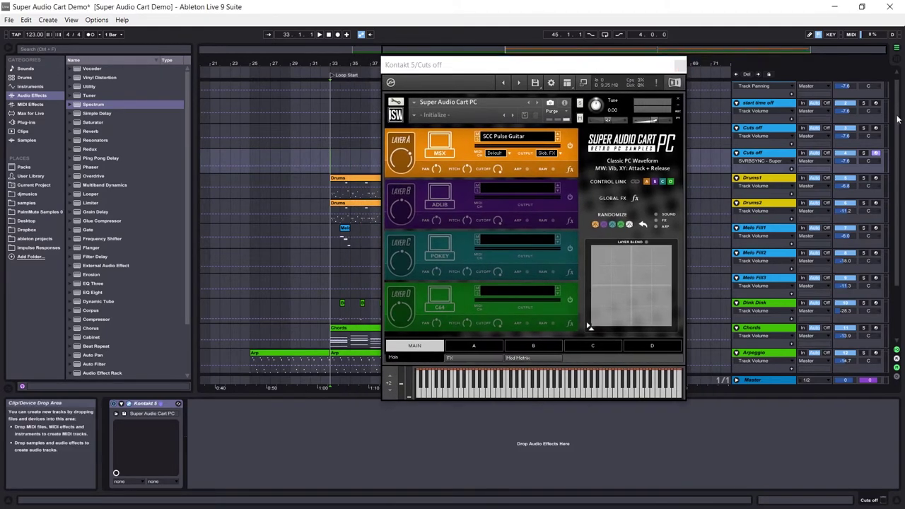
scroll(895, 120, "down", 3)
left_click_drag(465, 68, 312, 65)
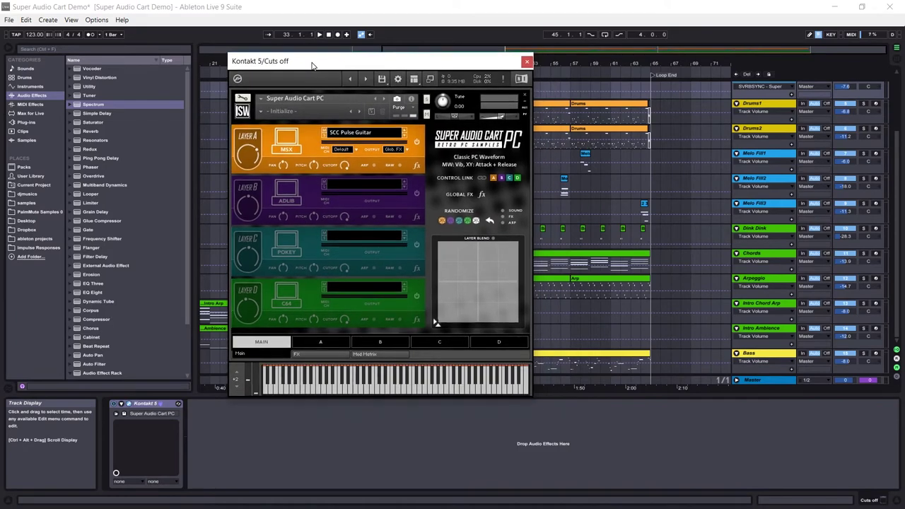
scroll(899, 128, "up", 1)
scroll(900, 129, "up", 3)
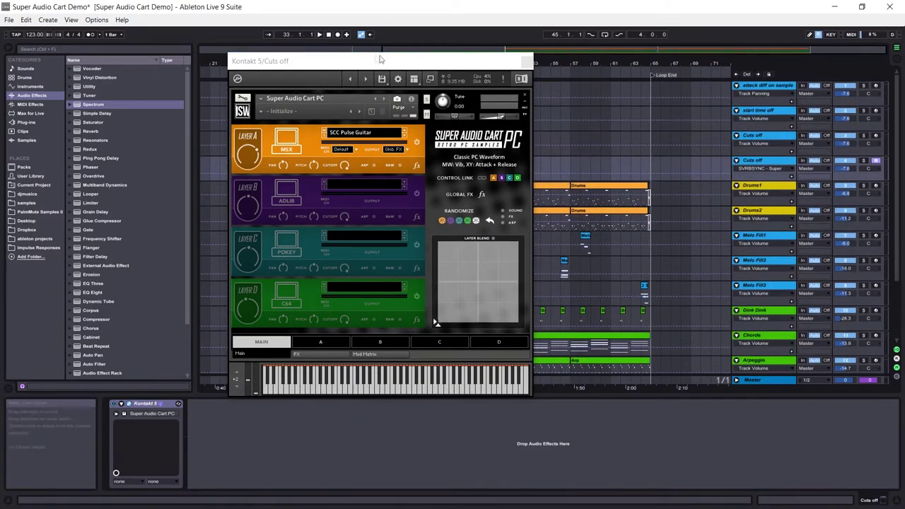
left_click_drag(347, 63, 368, 85)
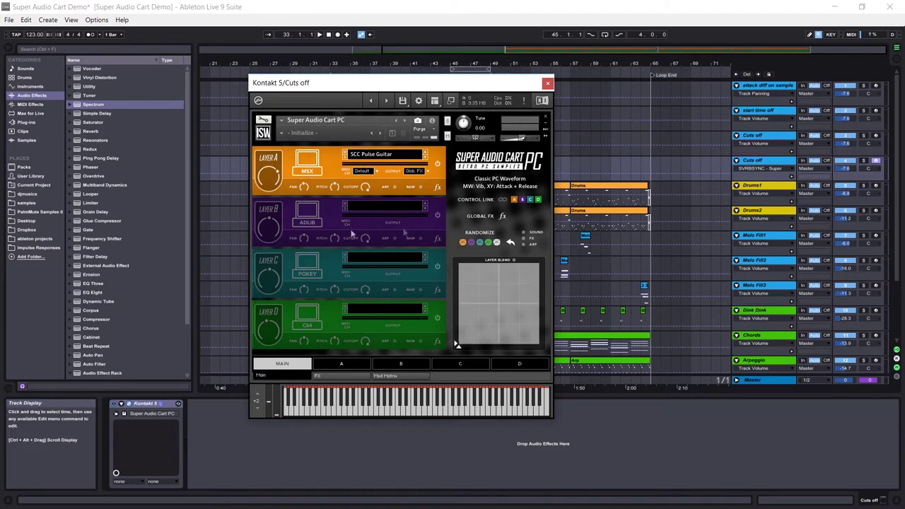
left_click(437, 219)
left_click(371, 209)
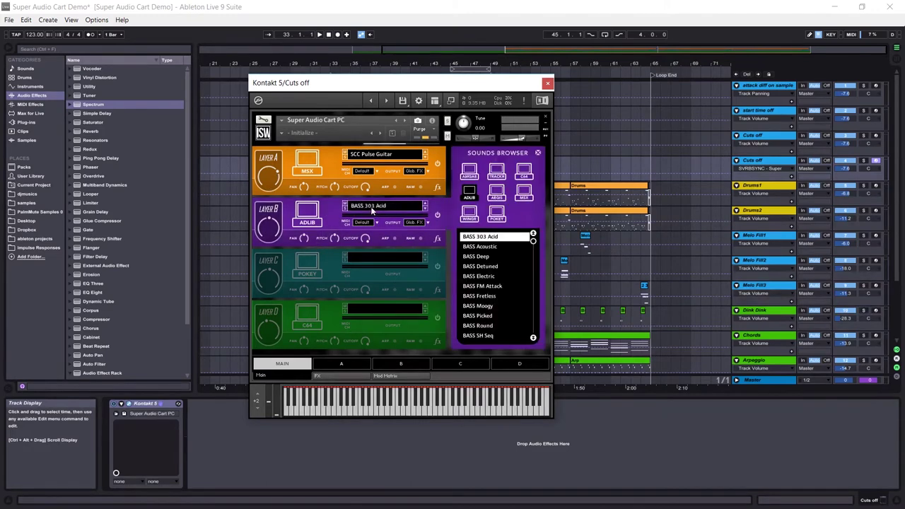
left_click(438, 218)
Step: Bring up Layer A's sound browser with the C64 patch list showing
left_click(389, 160)
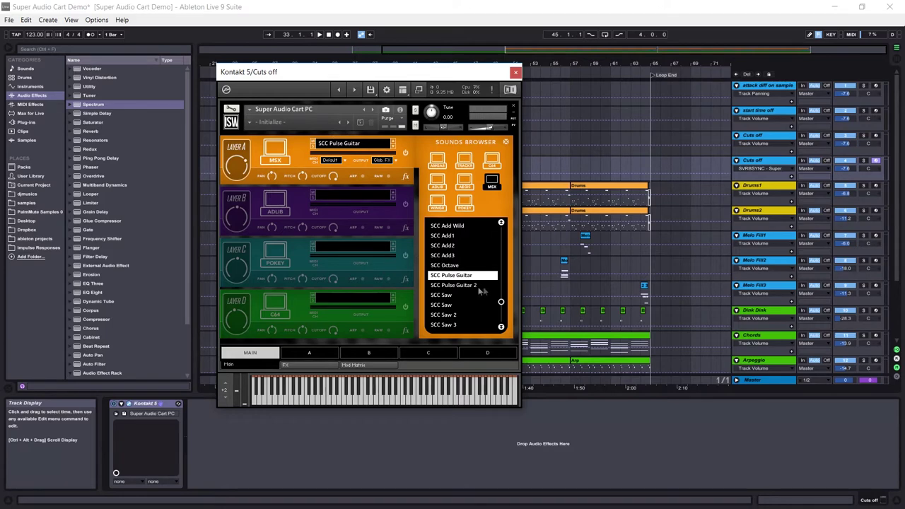
left_click_drag(501, 306, 495, 183)
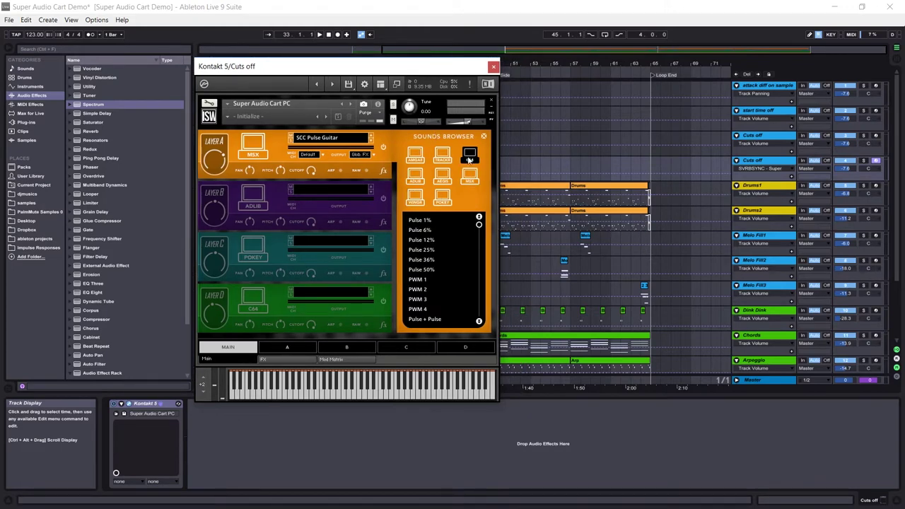
left_click_drag(481, 230, 491, 210)
Step: Audition C64 patches Pulse 1%, PWM 2, Drumkit 2, Drumkit 9, Kicks Menu and Toms Menu on Layer A
left_click(428, 221)
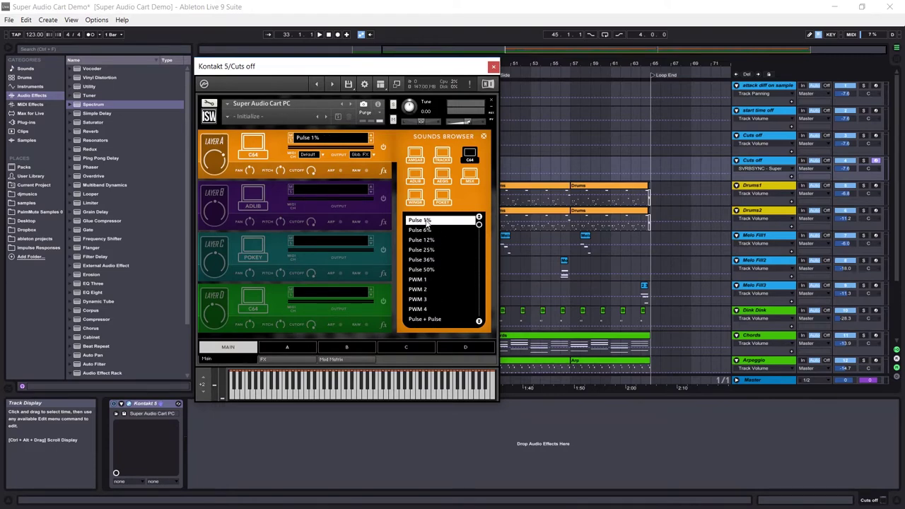
left_click(421, 290)
scroll(453, 275, "down", 5)
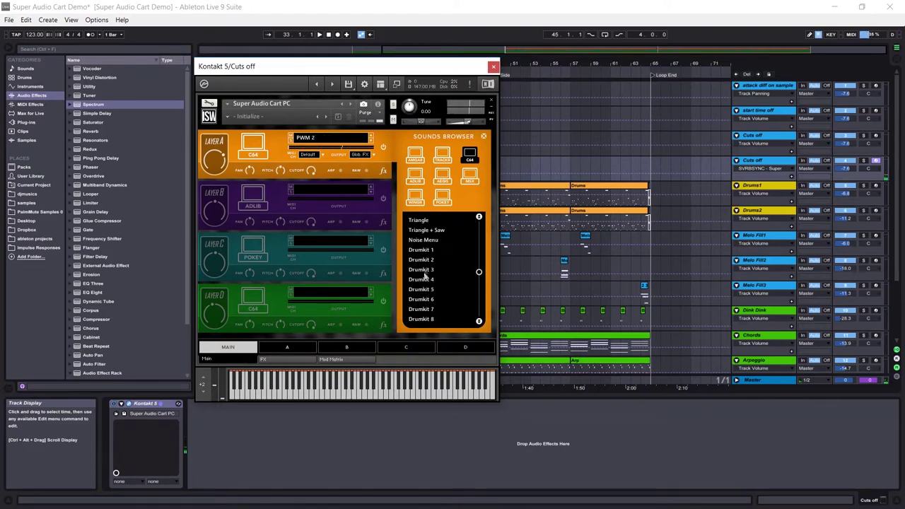
left_click(471, 260)
left_click_drag(481, 272, 482, 284)
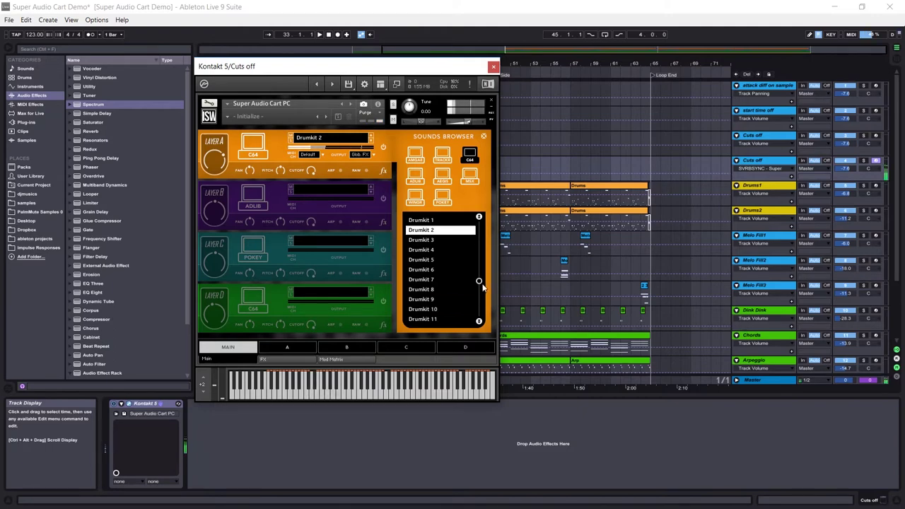
scroll(452, 277, "down", 4)
left_click(432, 261)
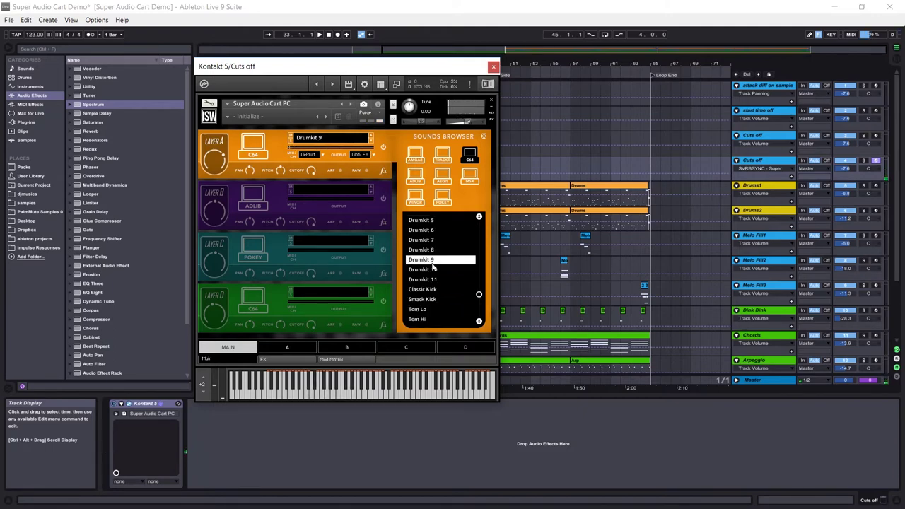
left_click(479, 321)
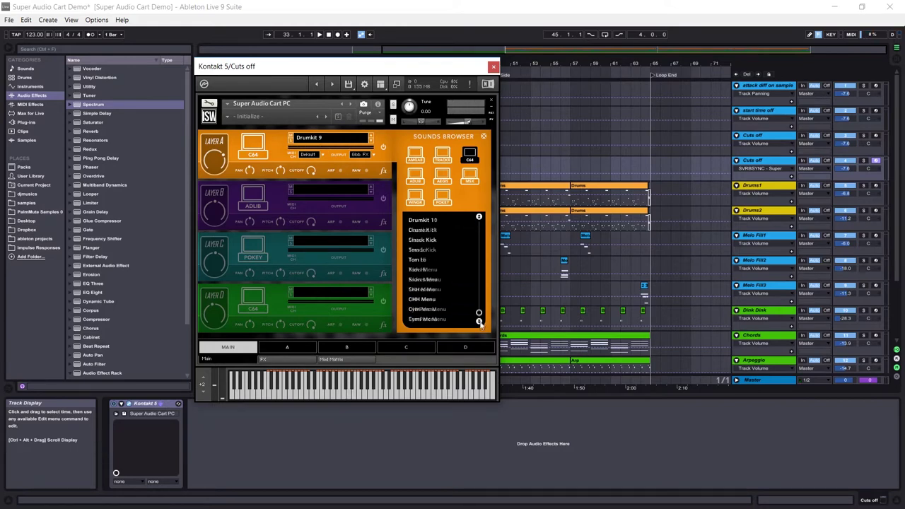
left_click(428, 270)
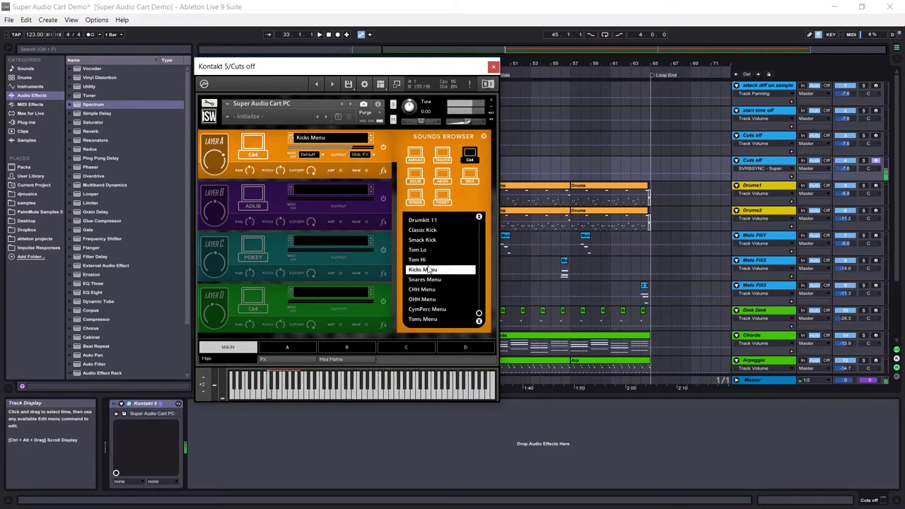
left_click(423, 319)
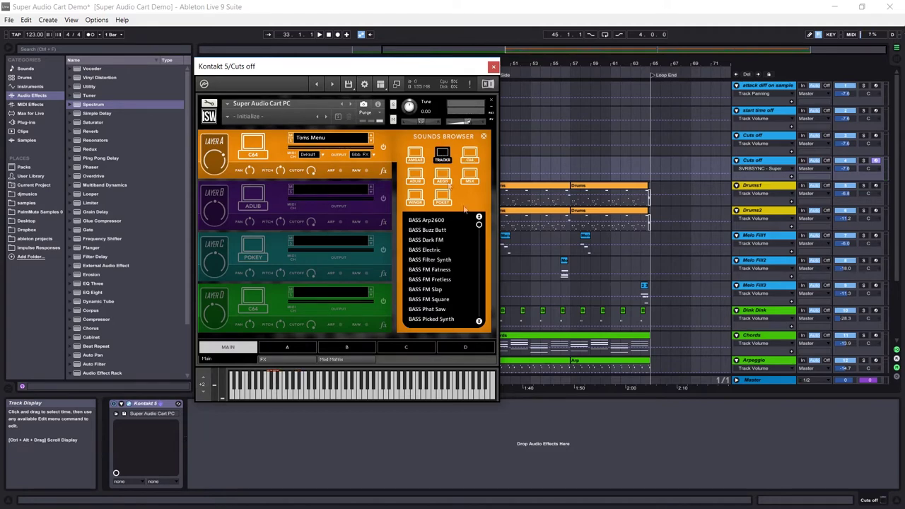
Step: Audition Tracker bass patches: BASS Electric, Filter Synth, FM Fatness, FM Fretless and FM Slap
left_click(438, 251)
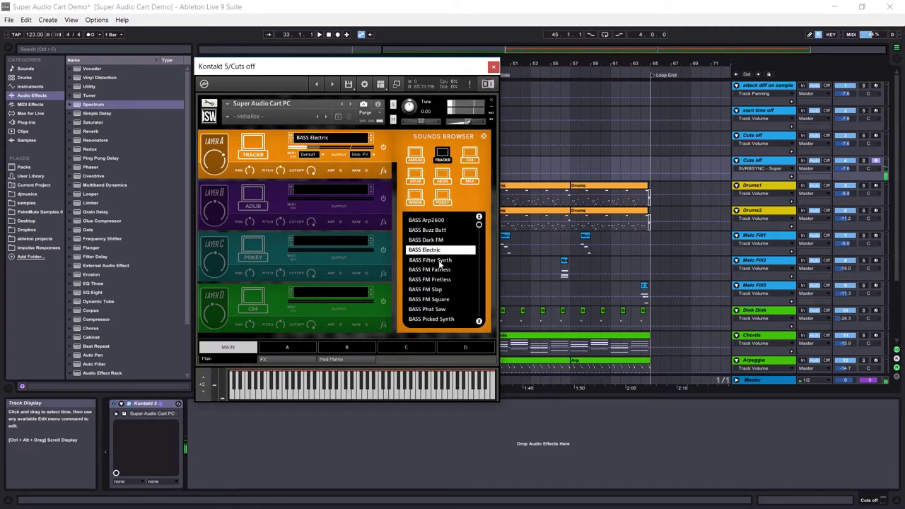
left_click(437, 260)
left_click(441, 271)
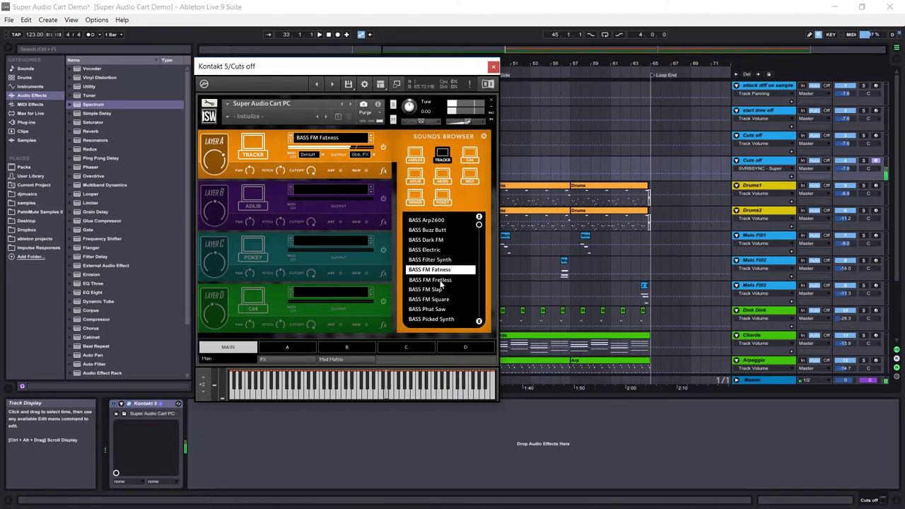
left_click(438, 280)
left_click(436, 292)
left_click_drag(479, 224, 479, 255)
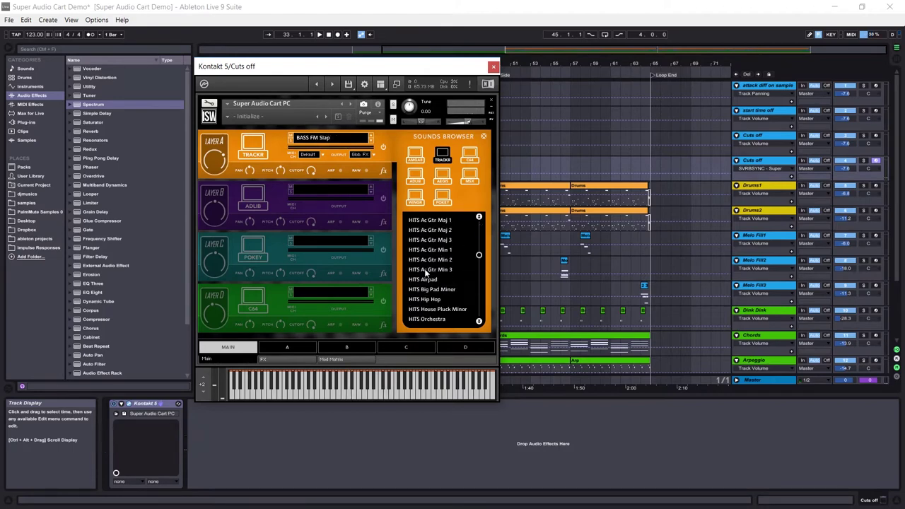
Step: Try HITS Ac Gtr Min 3 and Maj 1, ending with HITS Ac Gtr Maj 2 loaded
left_click(467, 270)
scroll(446, 242, "up", 4)
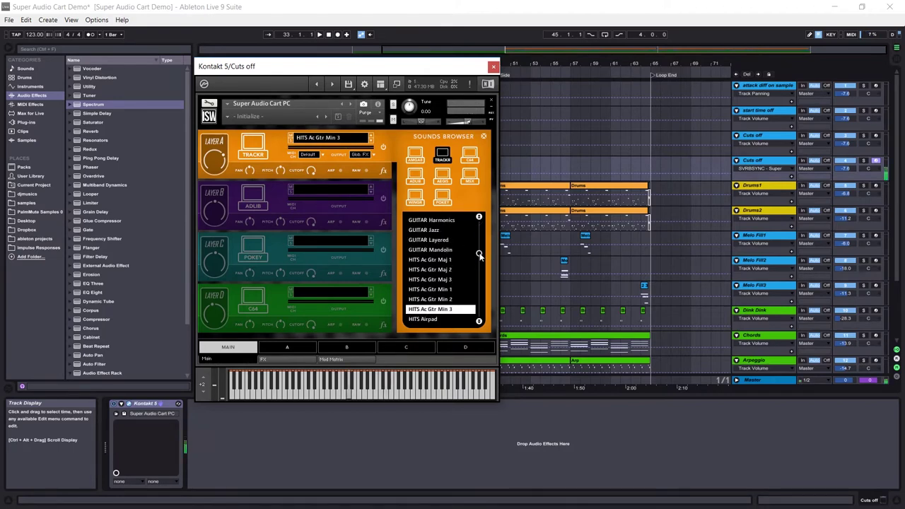
scroll(446, 242, "down", 3)
left_click(446, 232)
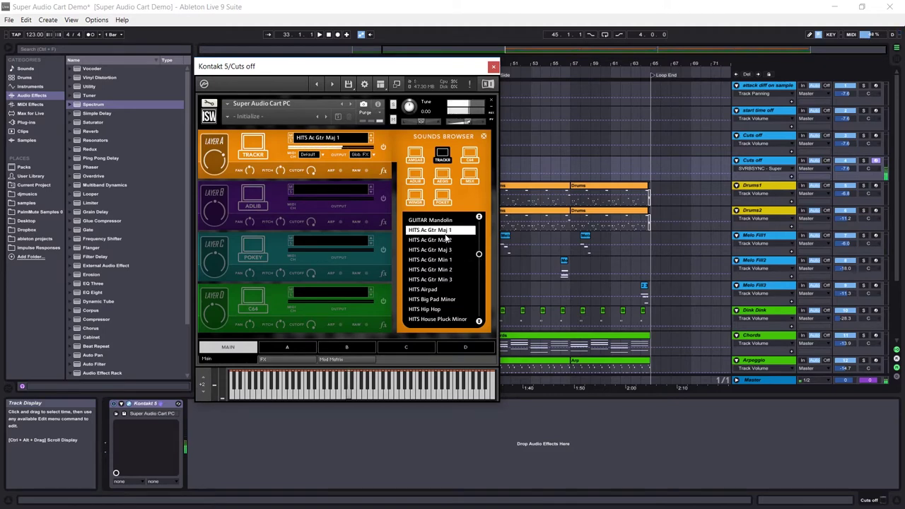
left_click(446, 240)
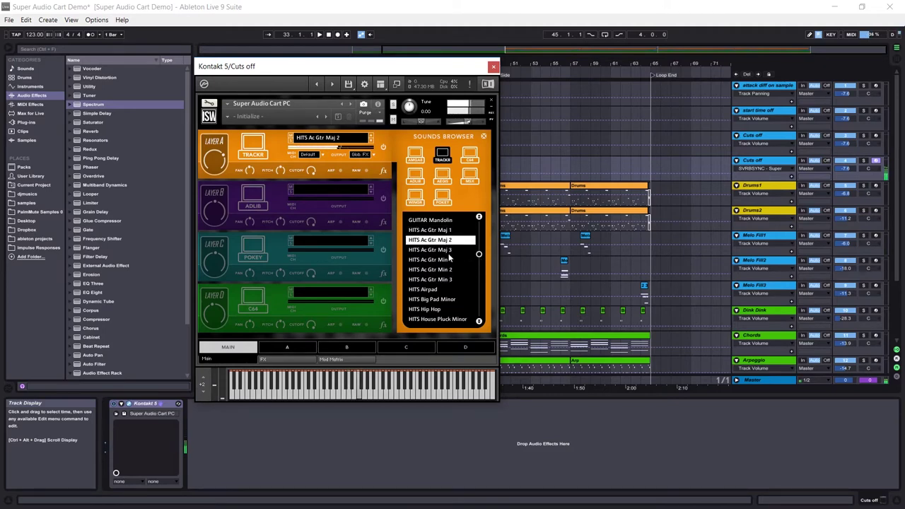
Step: Audition SONG CHOP 21 Maj and SONG CHOP 24 Min7 on Layer A
left_click_drag(479, 255, 478, 292)
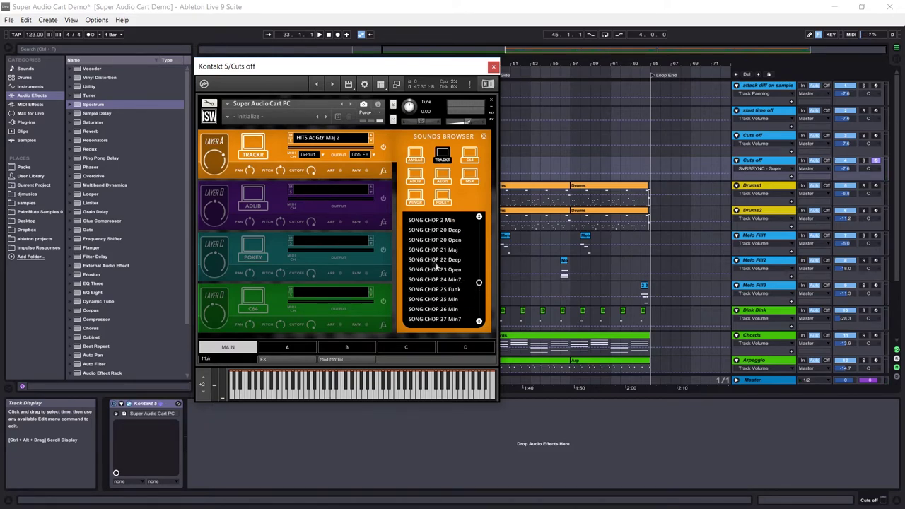
left_click(434, 252)
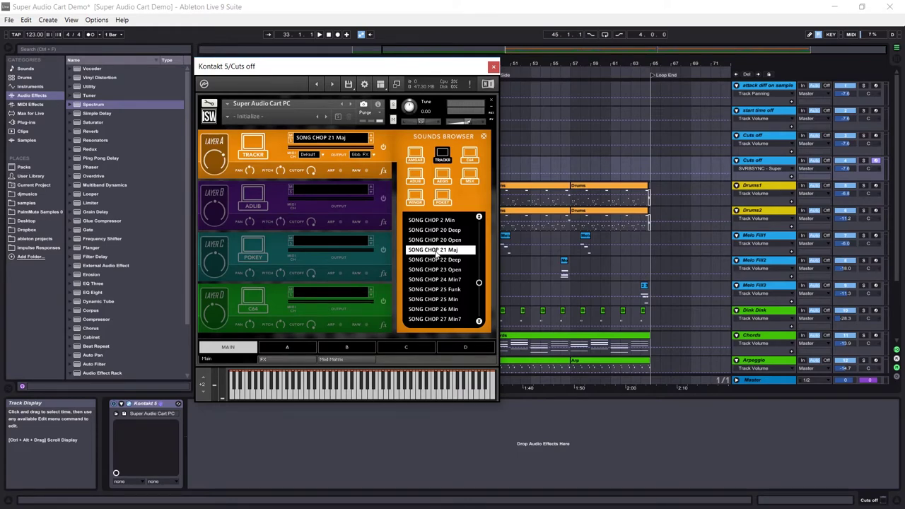
left_click(455, 280)
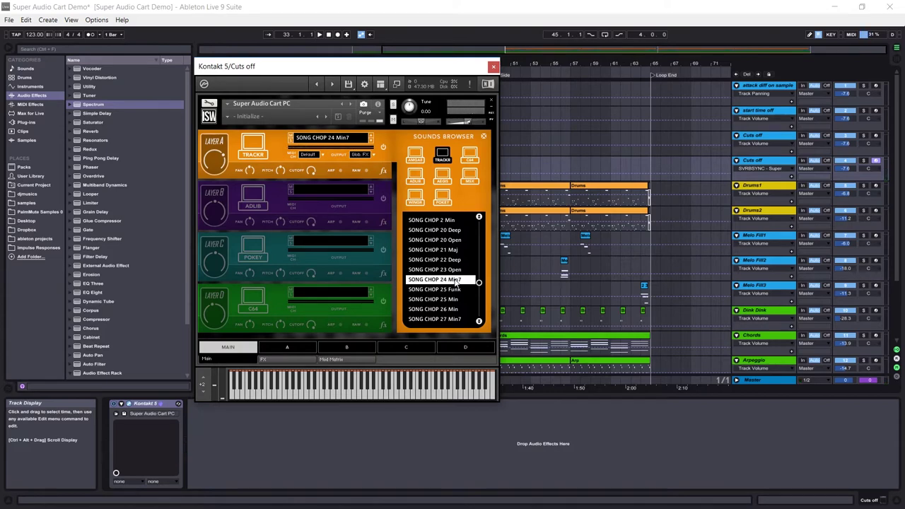
Step: Try STRINGS Violin, then load SYNTH 5th Plucks and show Layer A's edit page
scroll(480, 283, "down", 2)
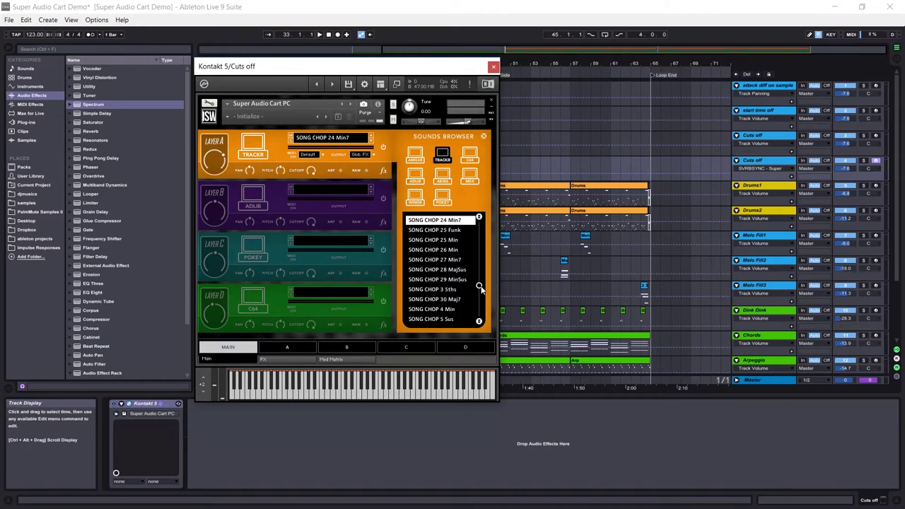
scroll(480, 286, "down", 5)
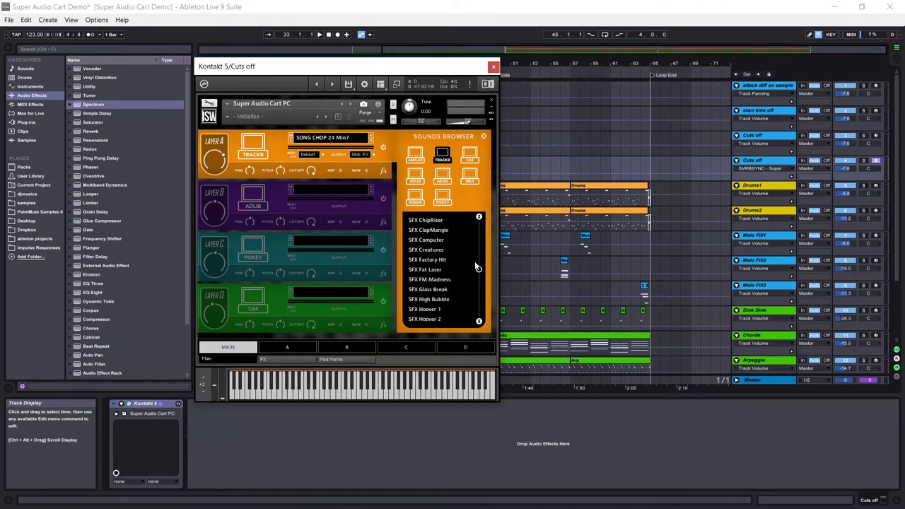
left_click(431, 240)
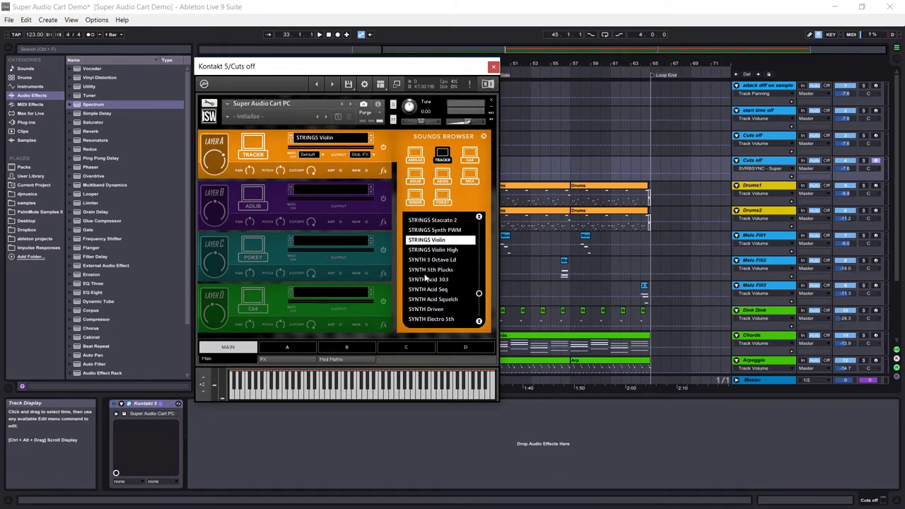
left_click(433, 270)
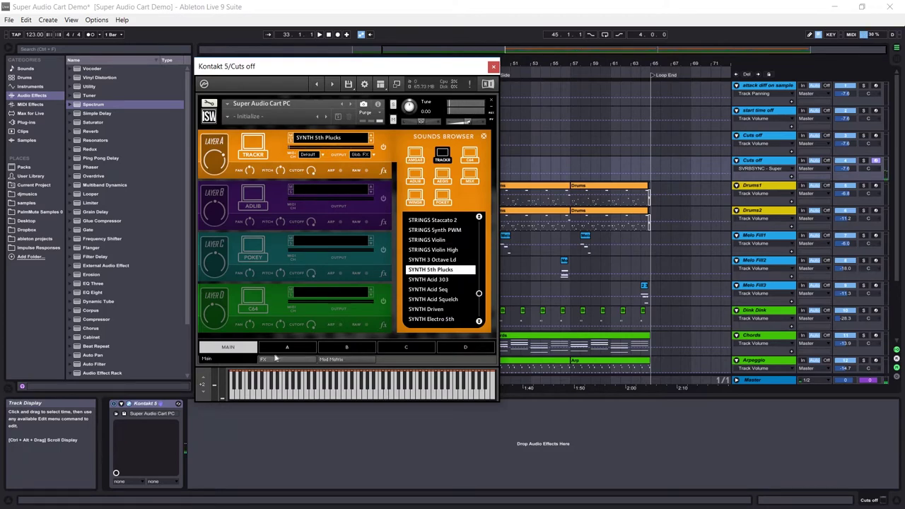
left_click(282, 352)
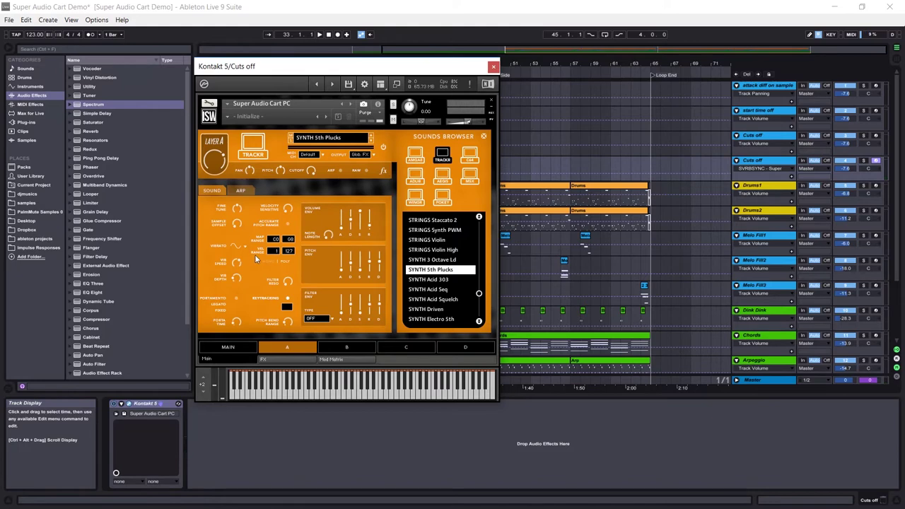
Step: Try the Daft LP filter on Layer A, then set the filter type back to OFF
left_click(315, 319)
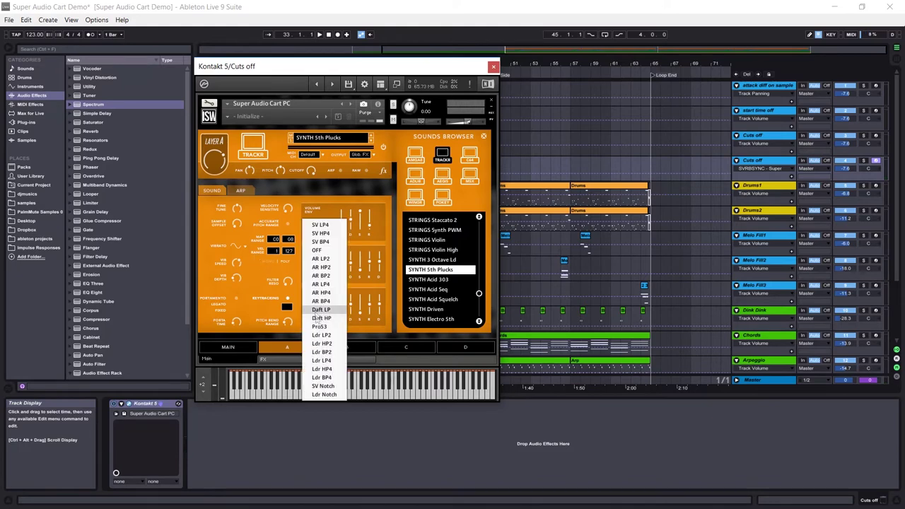
left_click(327, 312)
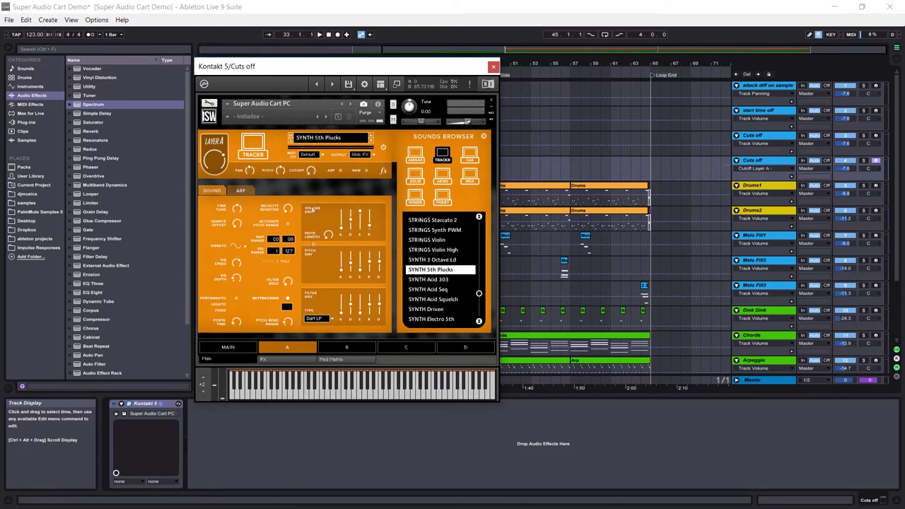
left_click(322, 319)
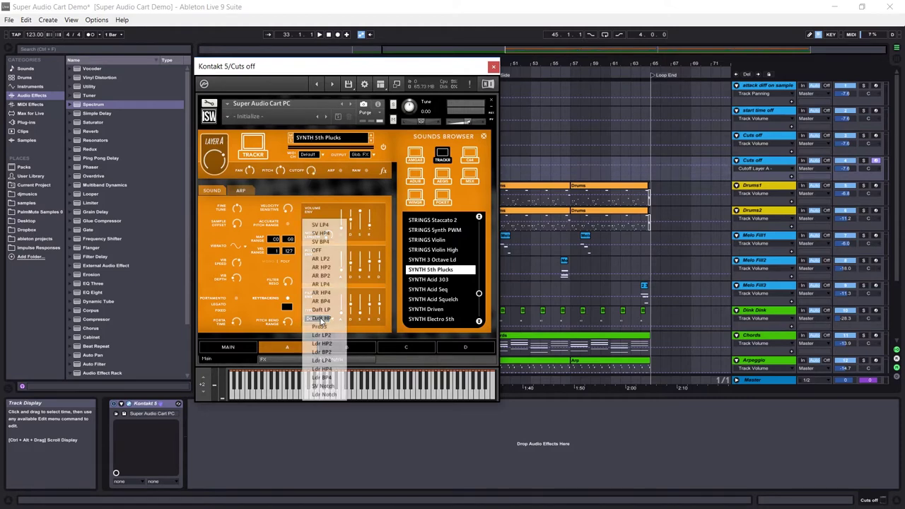
left_click(331, 252)
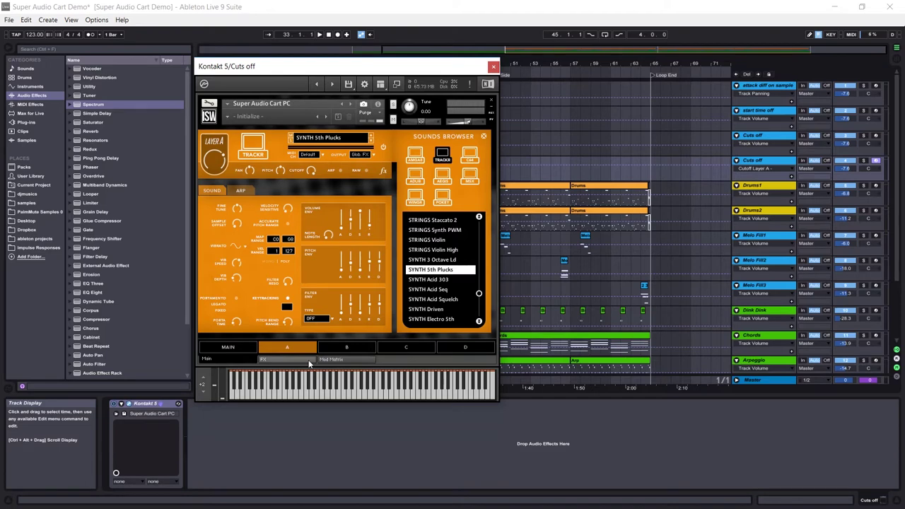
left_click(241, 191)
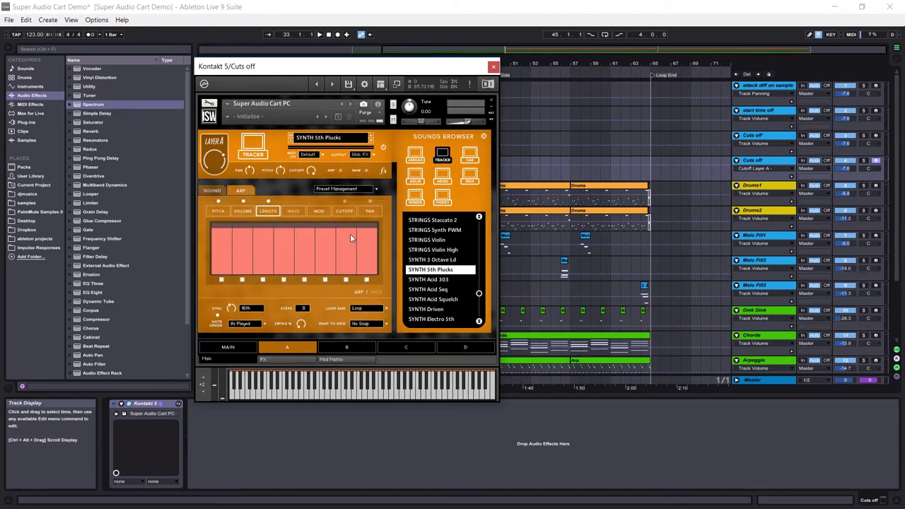
Step: Enable Layer A's arpeggiator and load the SEQ Oct 64th arp preset
left_click(340, 172)
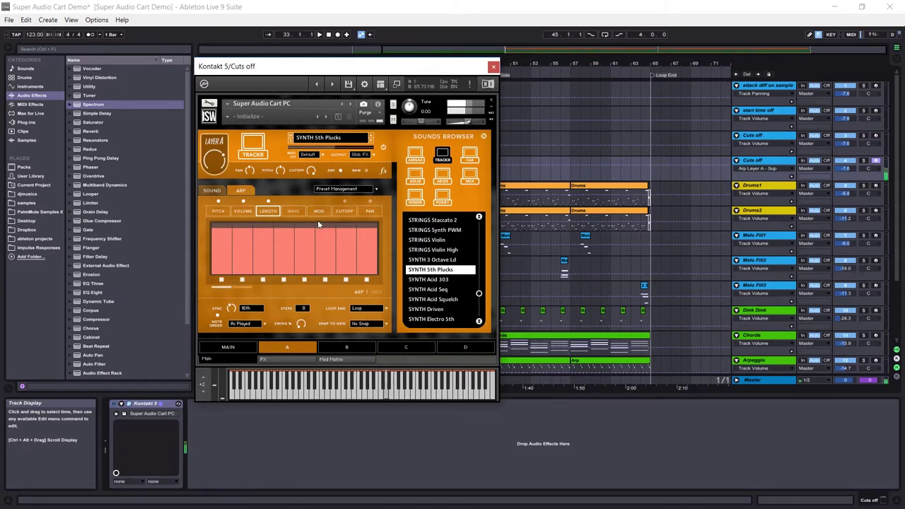
left_click(345, 189)
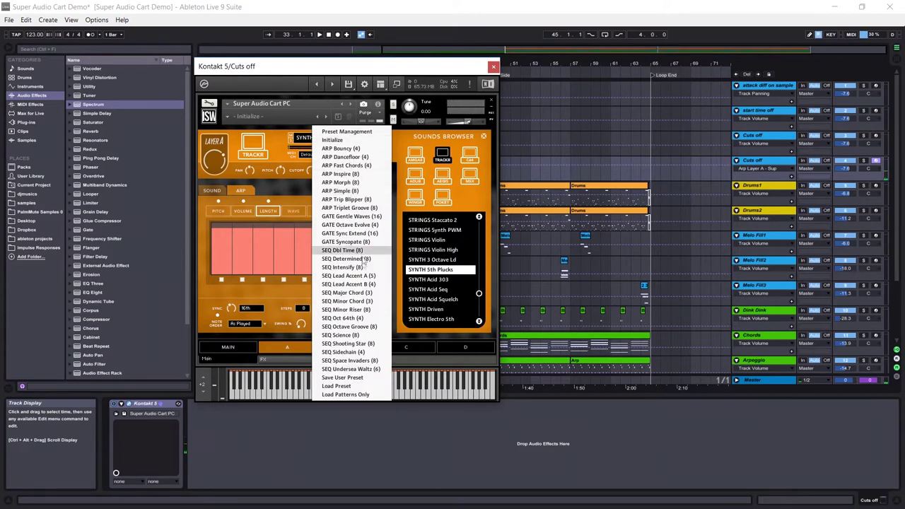
left_click(301, 201)
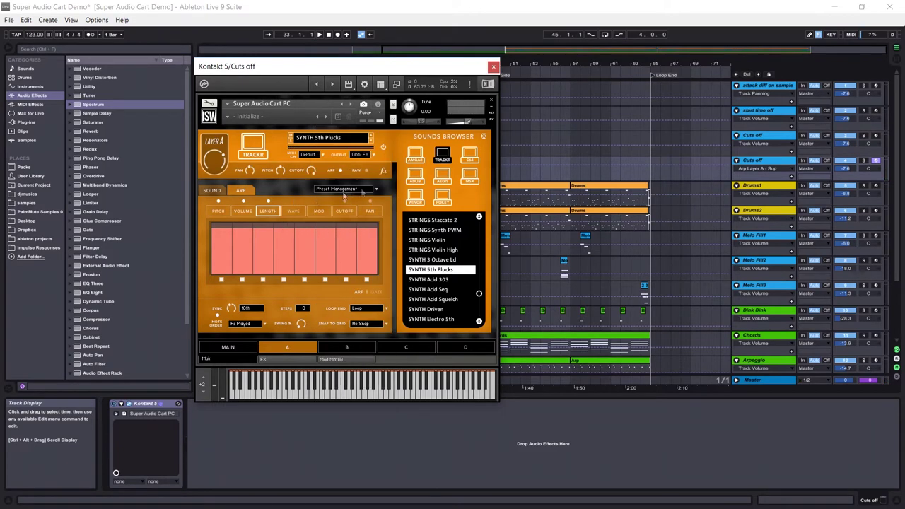
left_click(341, 189)
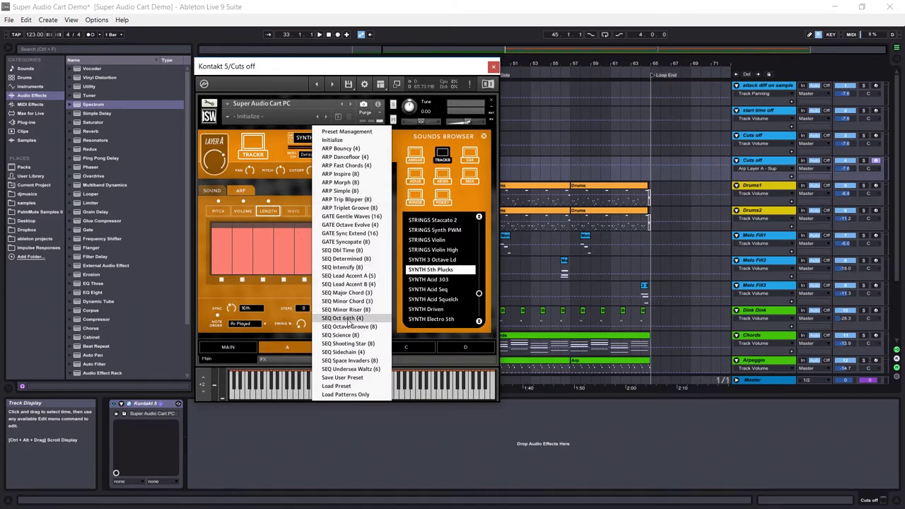
left_click(348, 319)
left_click(303, 155)
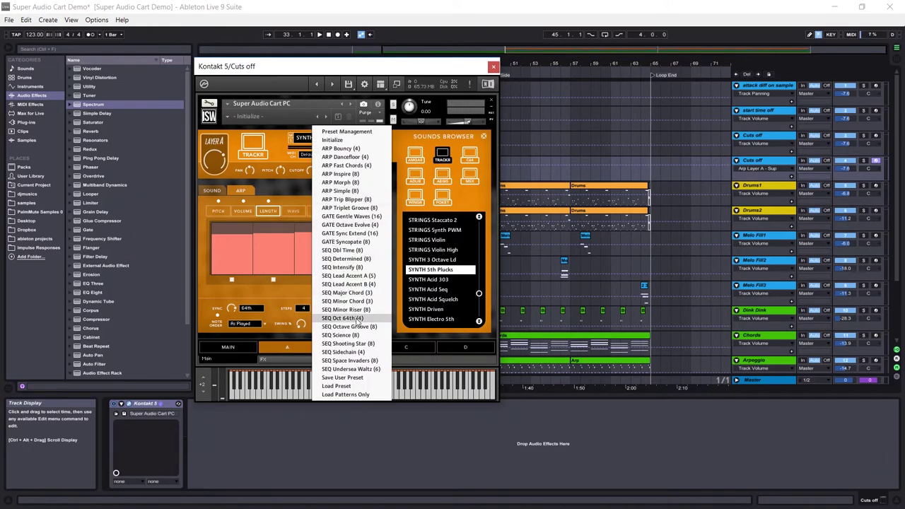
left_click(357, 319)
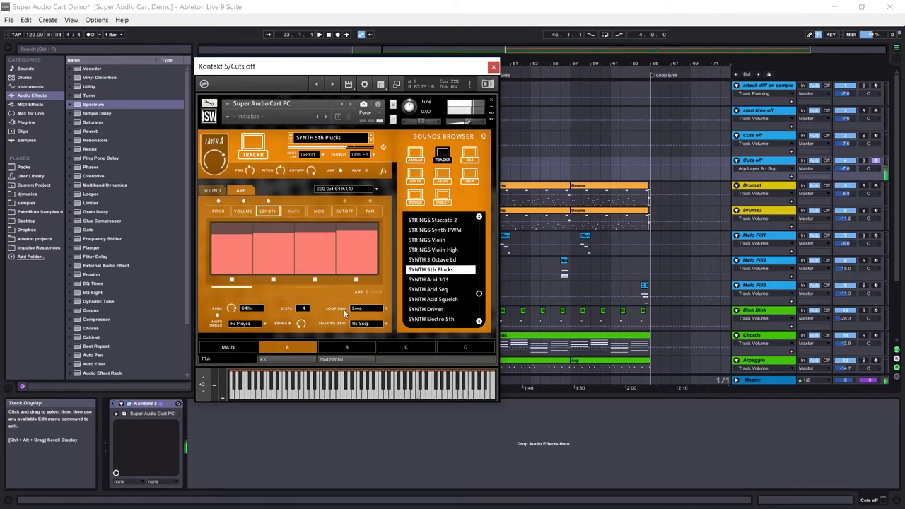
Step: Load the C64 Pulse 12% sound and try arp presets SEQ Dbl Time, Major Chord, Minor Chord
left_click(469, 155)
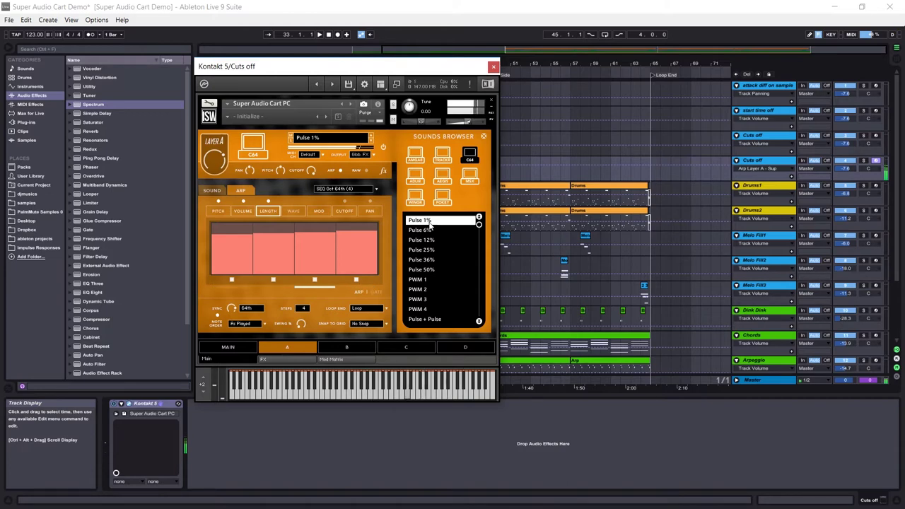
left_click(421, 240)
left_click(347, 189)
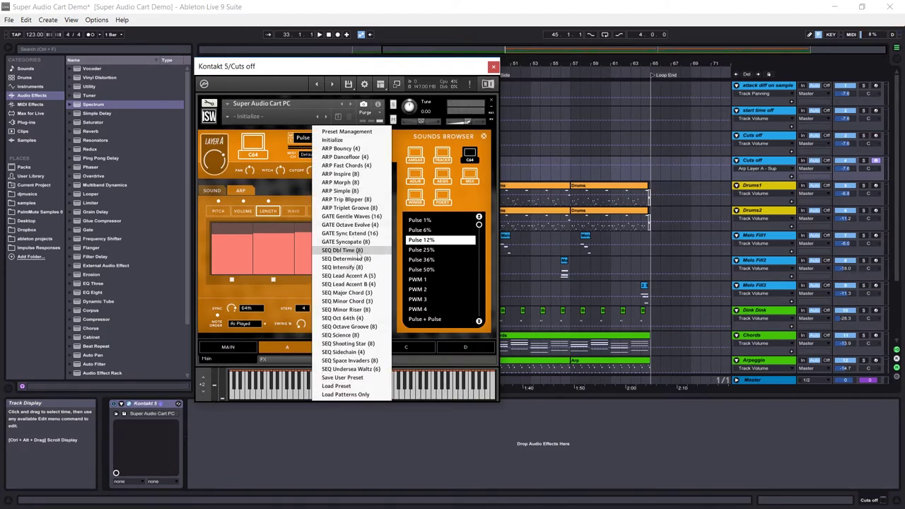
left_click(353, 251)
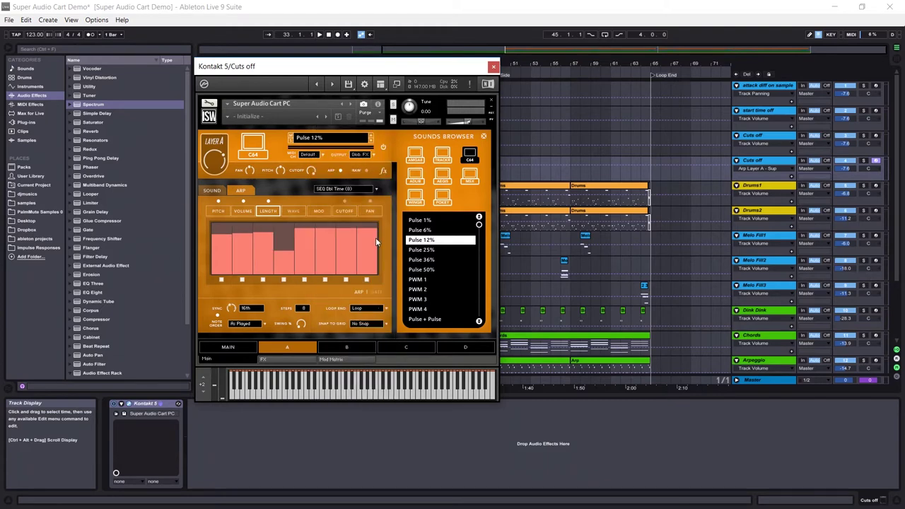
left_click(362, 189)
left_click(362, 293)
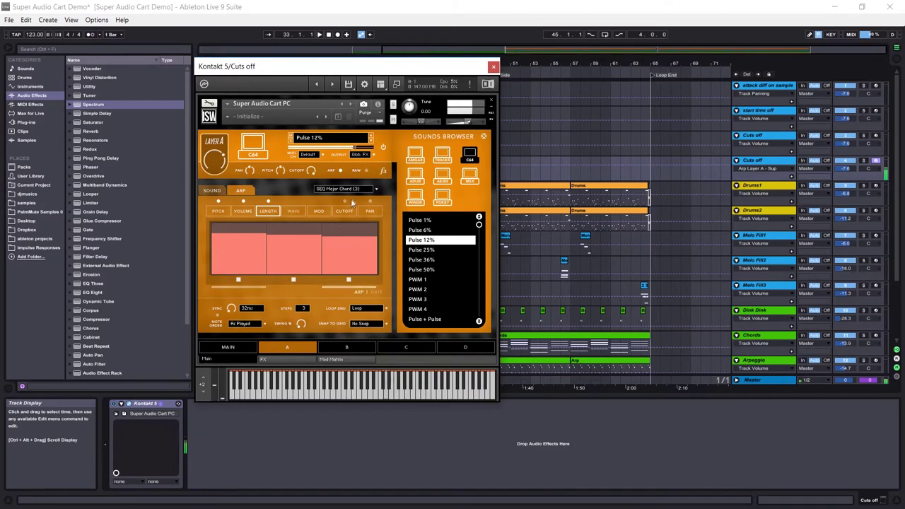
left_click(362, 189)
left_click(365, 300)
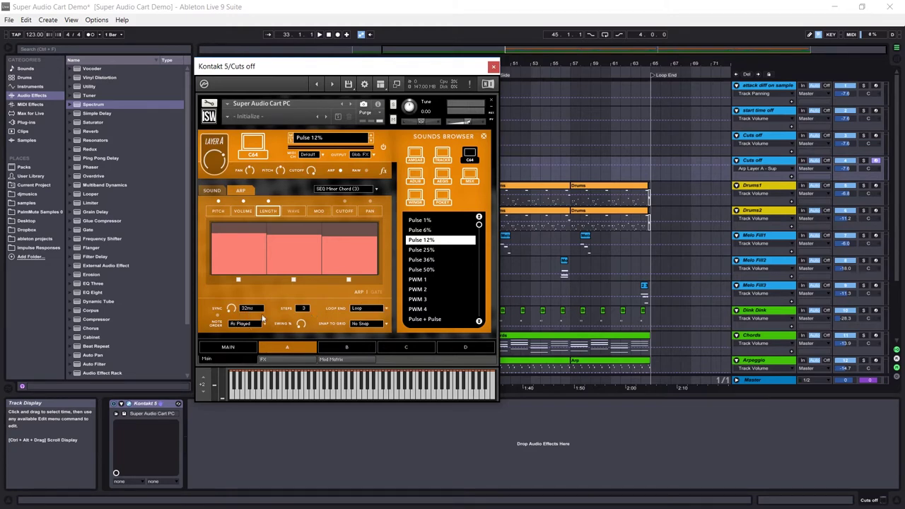
Step: Review the arp's pitch, length, modulation and volume step patterns, keeping SEQ Minor Chord
left_click(218, 211)
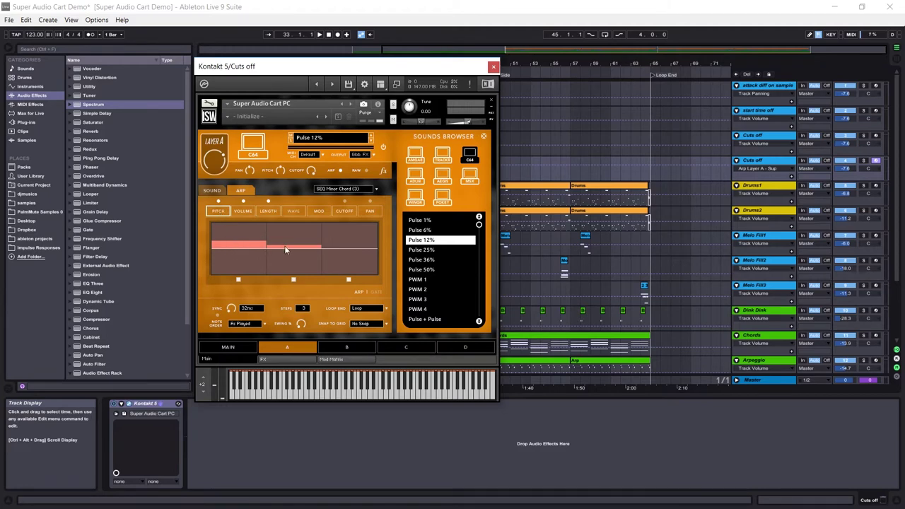
left_click(269, 211)
left_click(318, 212)
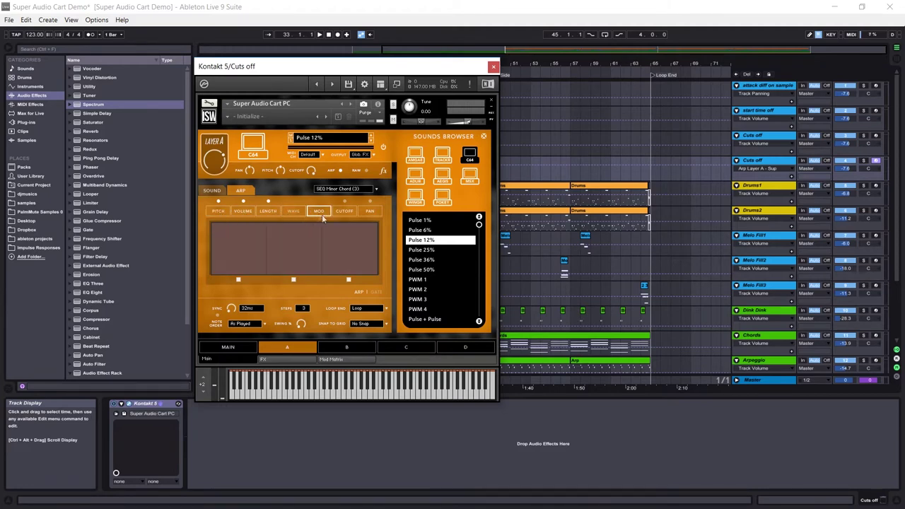
left_click(243, 212)
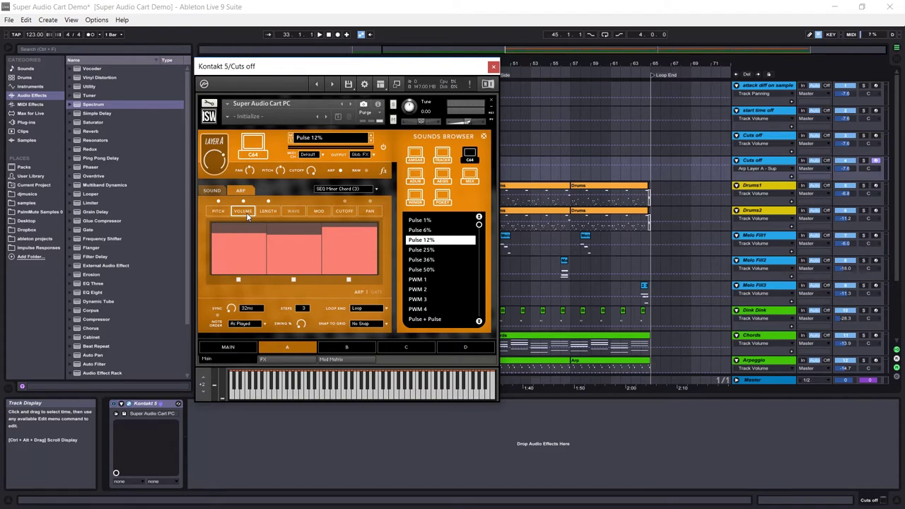
left_click(338, 189)
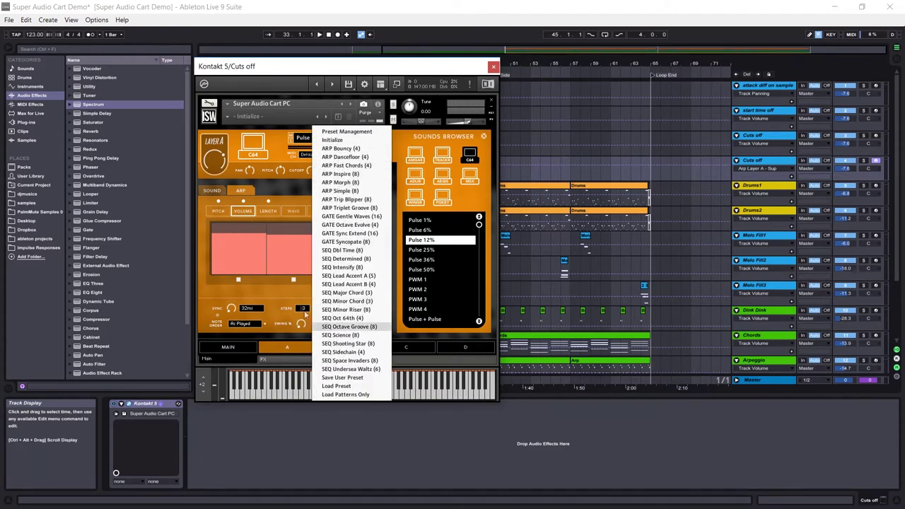
left_click(347, 300)
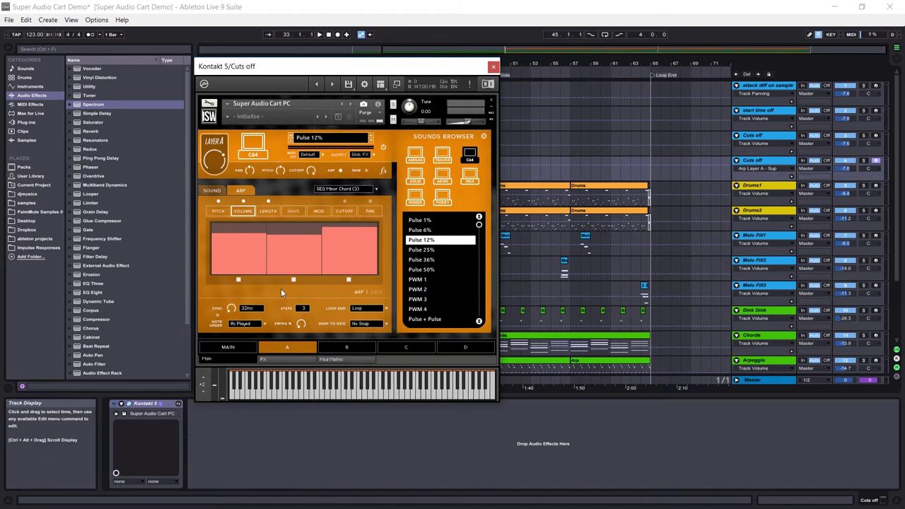
Step: Browse the TRACKR, AMIGA, ADLIB, WINGR, POKEY, AEGIS and MSX sound categories
left_click(318, 139)
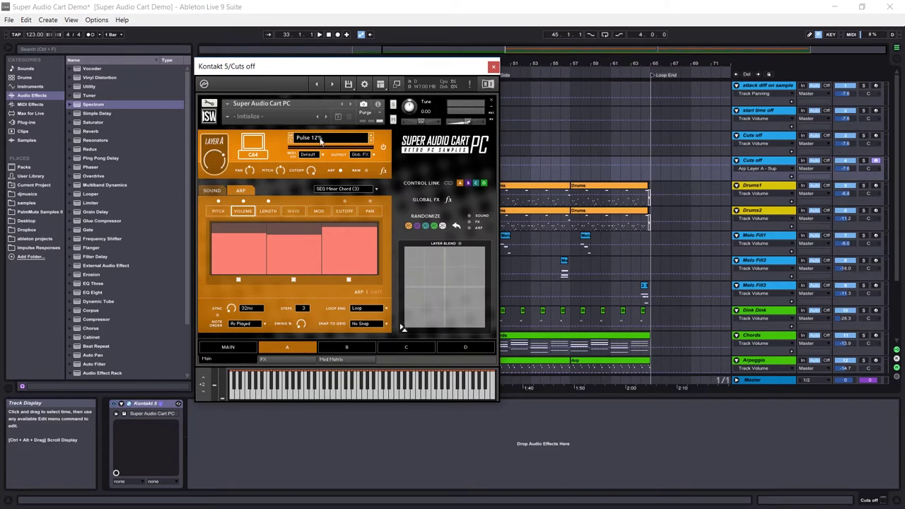
left_click(320, 139)
left_click(442, 154)
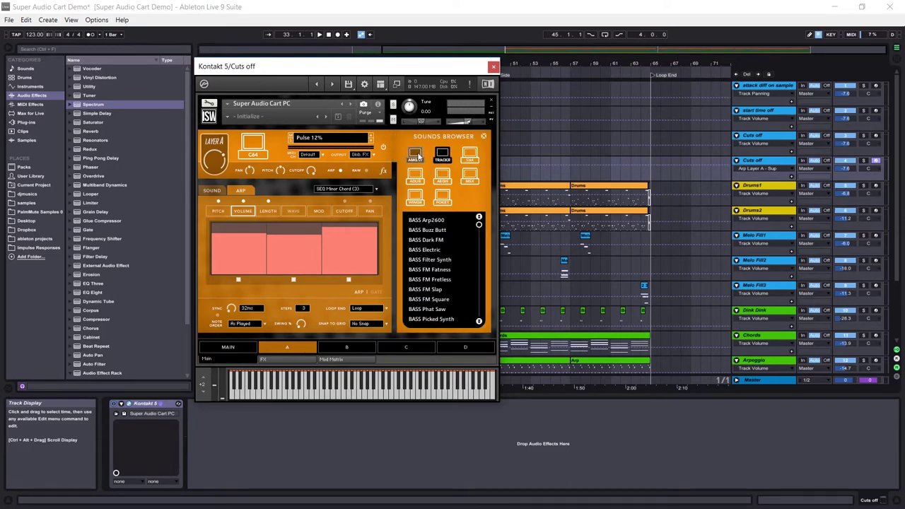
left_click(415, 154)
left_click(415, 175)
left_click(415, 199)
left_click(442, 198)
left_click(442, 175)
left_click(470, 174)
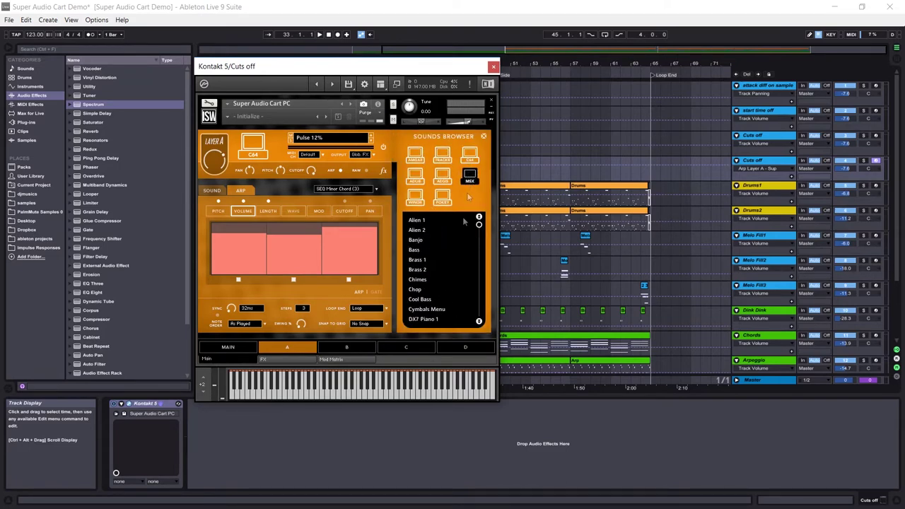
Step: Return to the C64 Pulse 12% sound and show the instrument's effects rack
left_click_drag(479, 224, 475, 341)
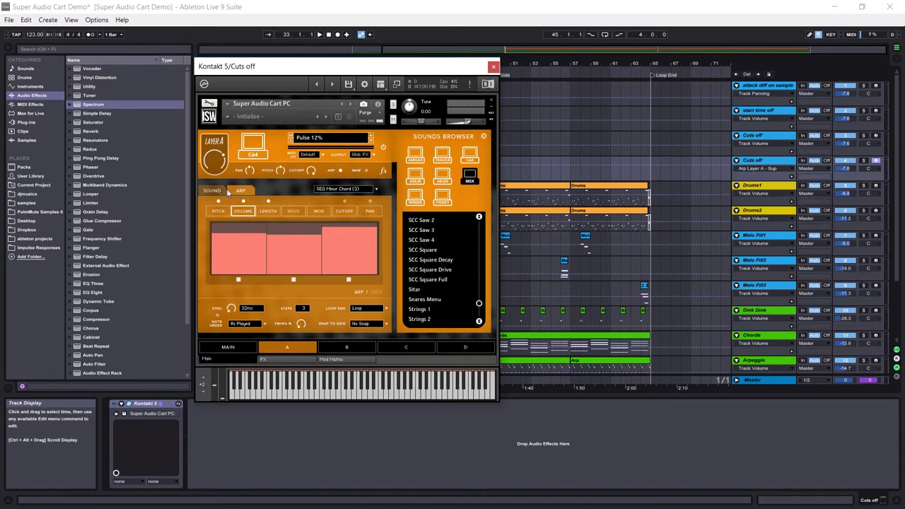
left_click(297, 351)
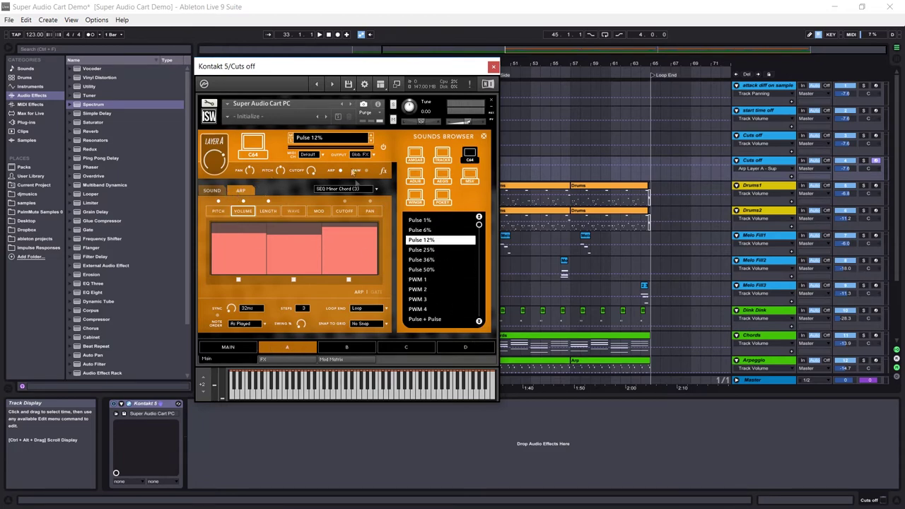
left_click(287, 360)
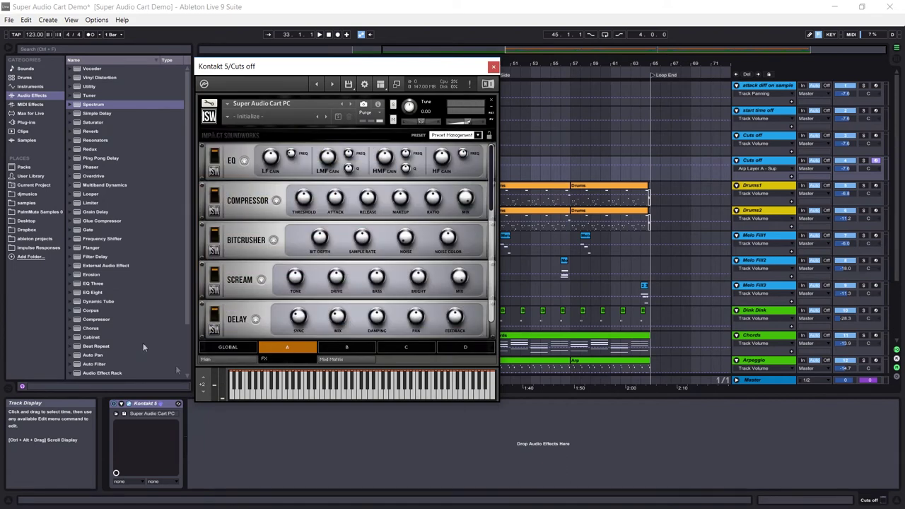
Step: Enable the SNES Verb effect further down the effects rack
scroll(494, 184, "down", 3)
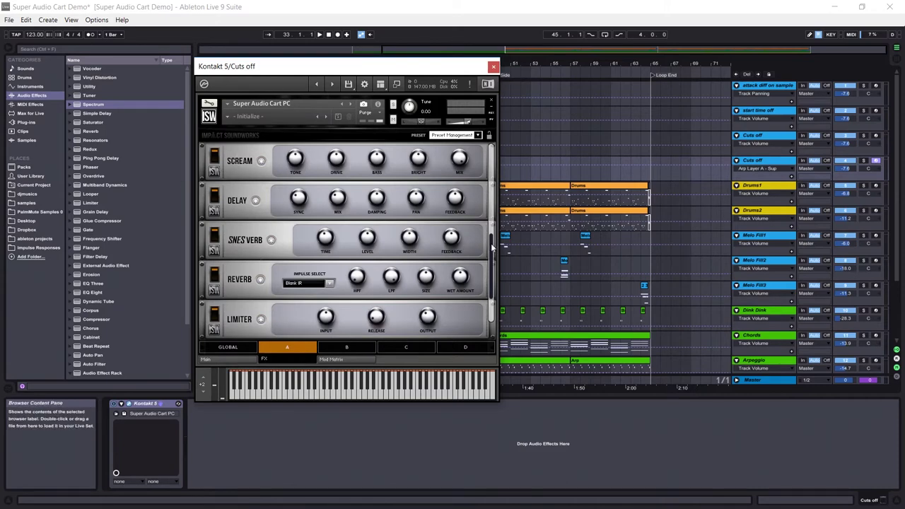
scroll(490, 248, "down", 1)
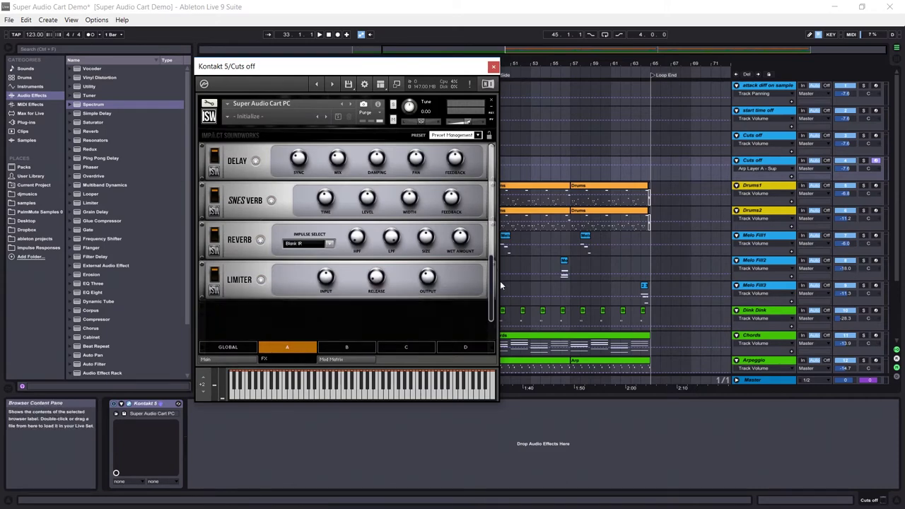
left_click(218, 194)
Step: Close the sounds browser and move the Layer Blend point toward the upper-left corner
left_click(332, 360)
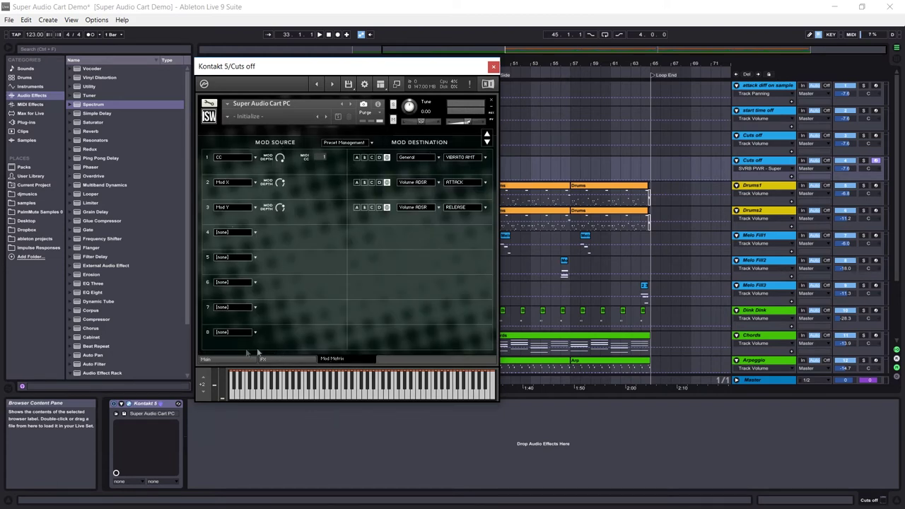
left_click(235, 359)
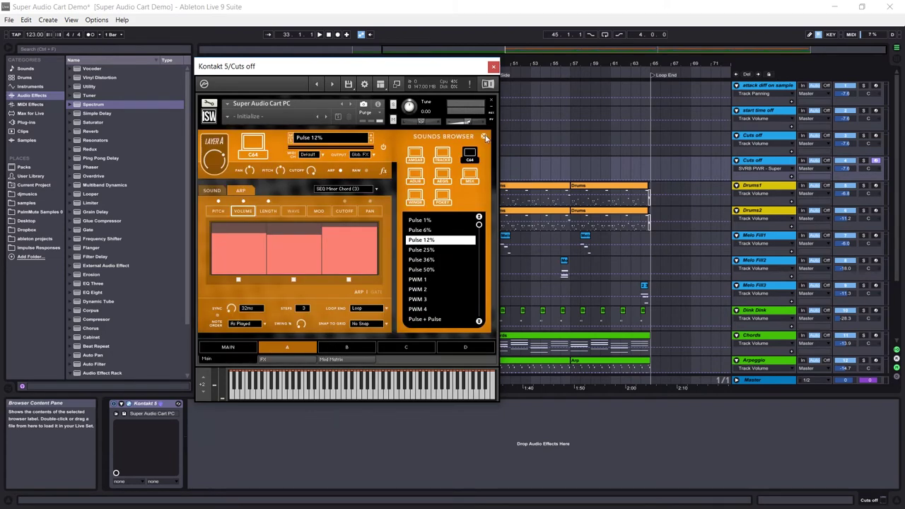
left_click(484, 137)
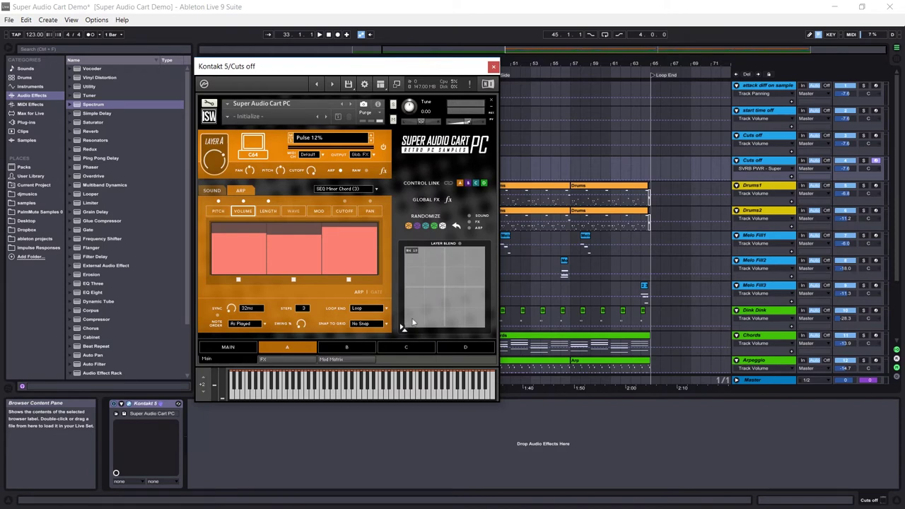
left_click(217, 191)
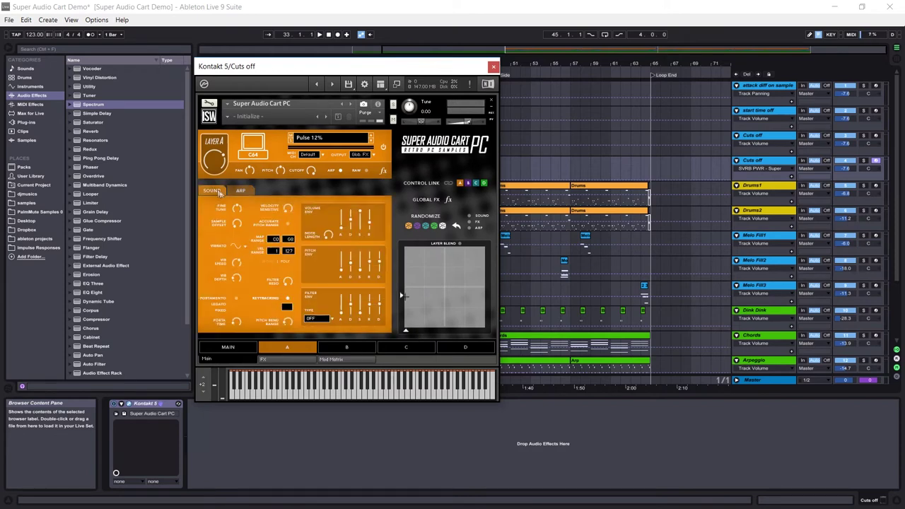
left_click_drag(406, 296, 404, 323)
Step: Review the Mod Matrix and arpeggiator steps, ending on Layer A's sound settings
left_click(340, 359)
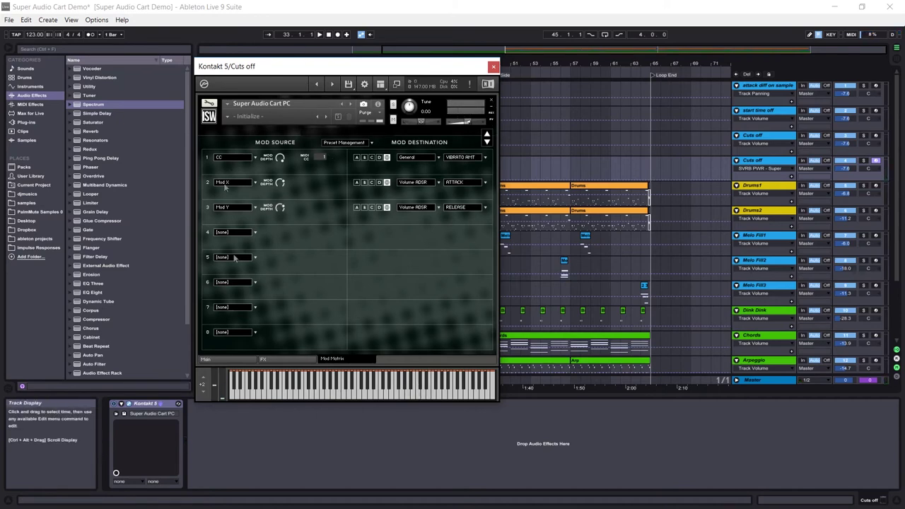
left_click(220, 360)
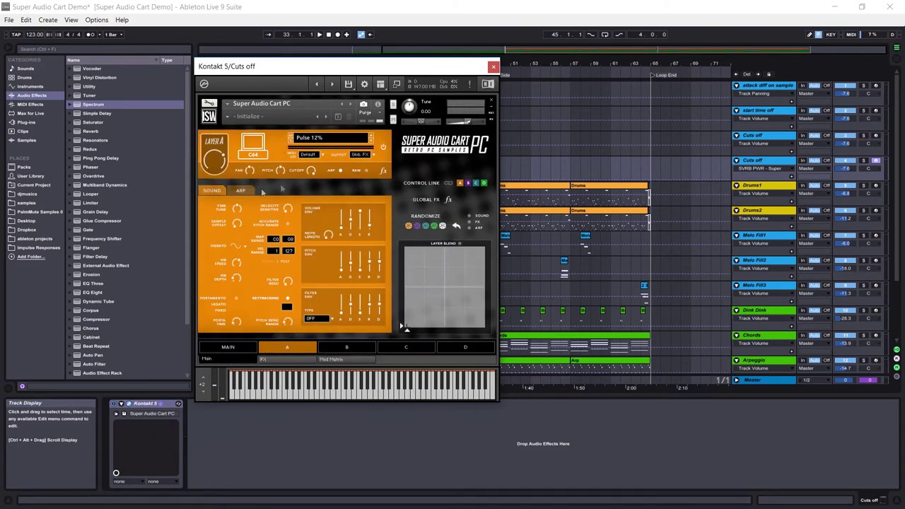
left_click(241, 190)
left_click(212, 191)
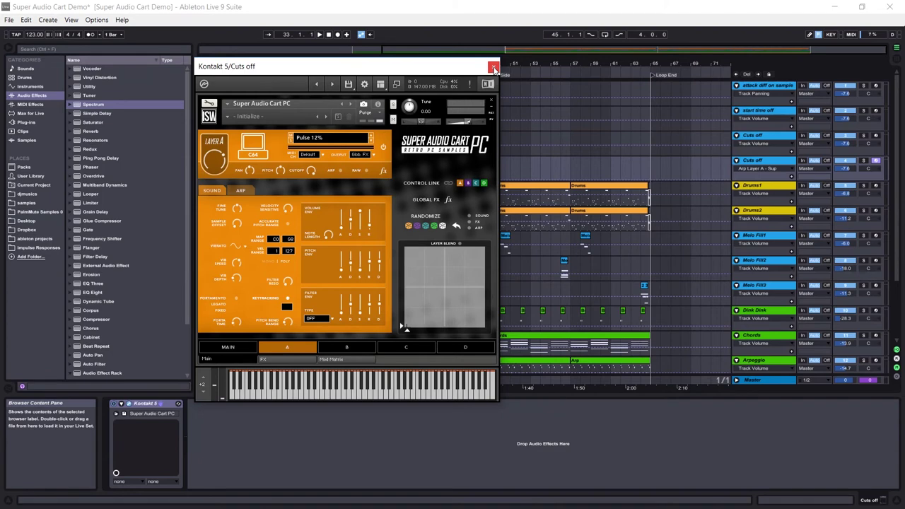
Step: Switch to the attack diff on samples track's Kontakt instrument and arm that track
left_click(494, 68)
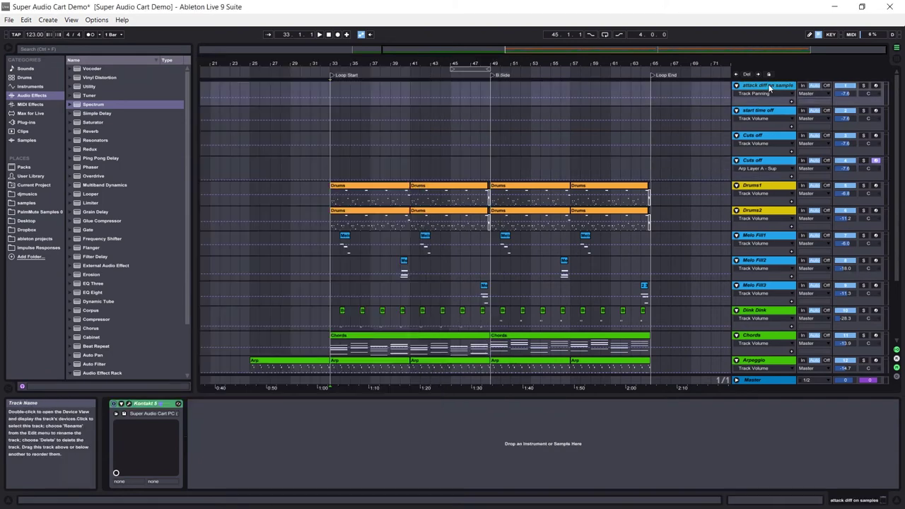
left_click(128, 403)
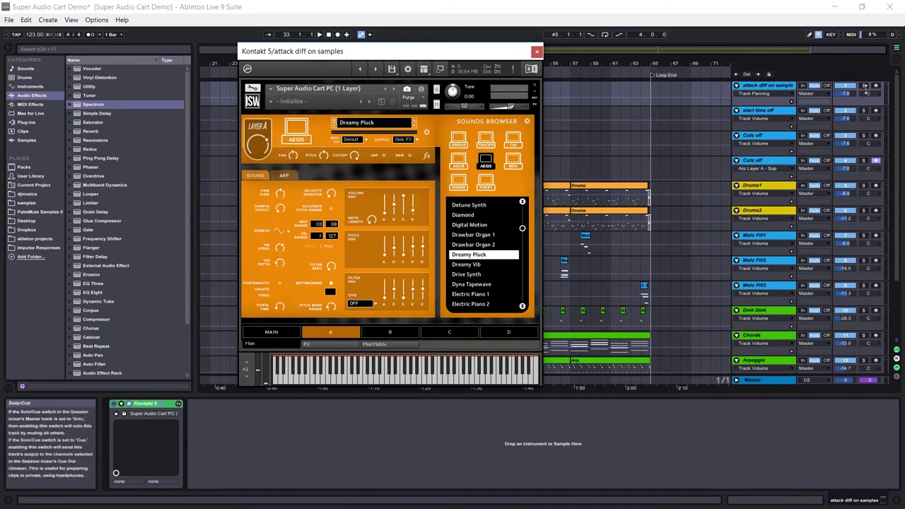
left_click(874, 89)
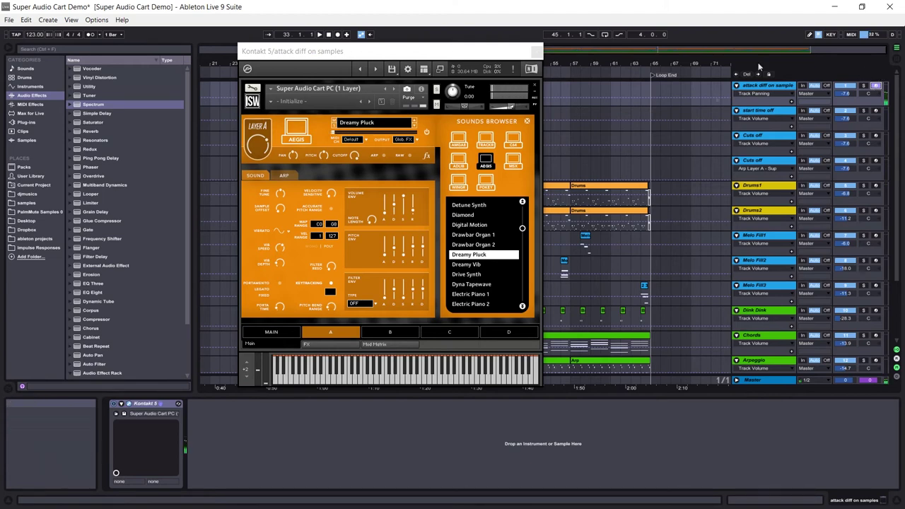
Step: Raise the volume envelope attack while notes play, then close the instrument window
left_click(281, 212)
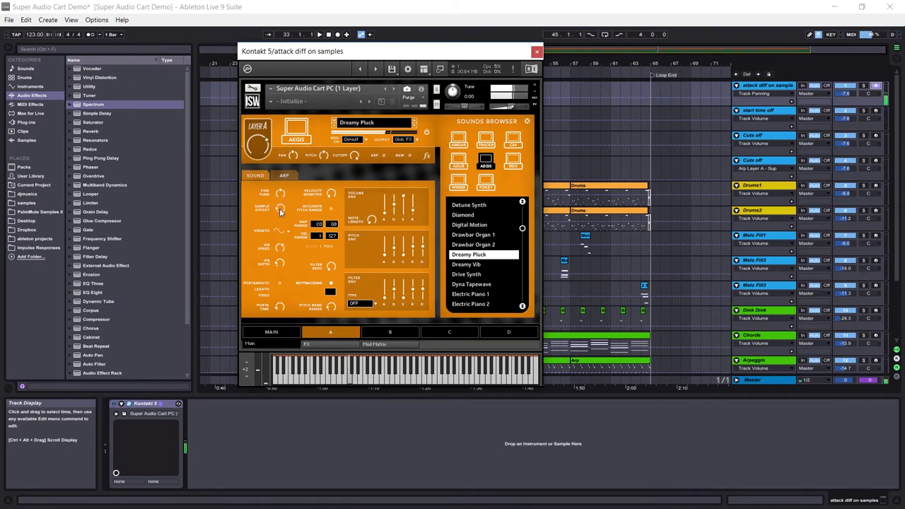
left_click_drag(386, 217, 386, 203)
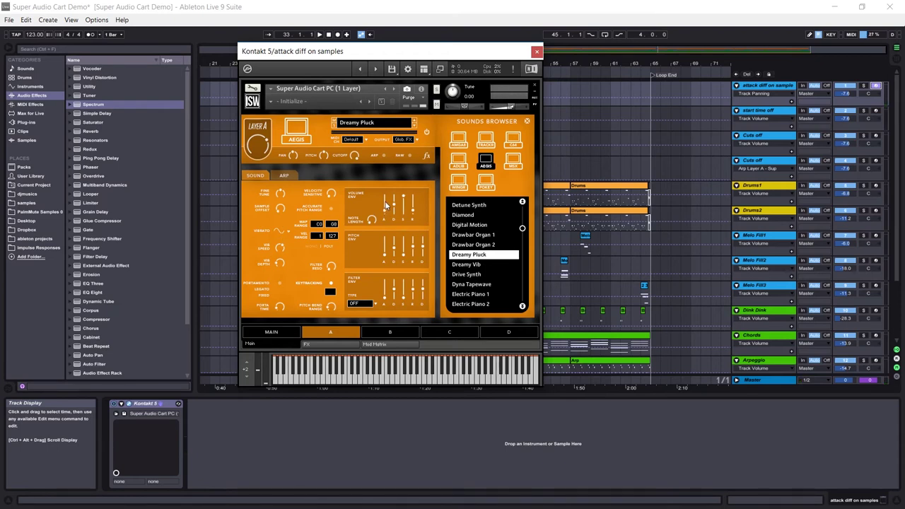
left_click(537, 53)
Step: Bring up the start time off track's Kontakt window and save the Live set
key("ctrl+alt+p")
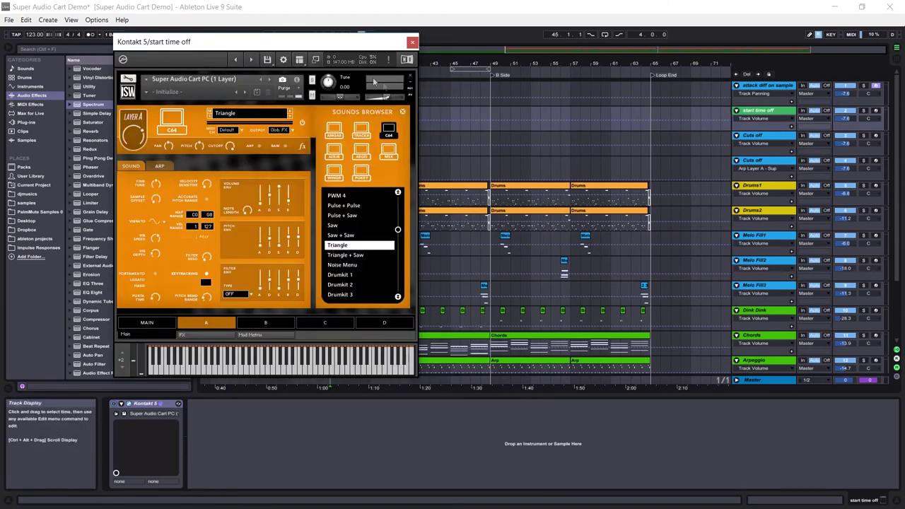
left_click_drag(281, 42, 260, 44)
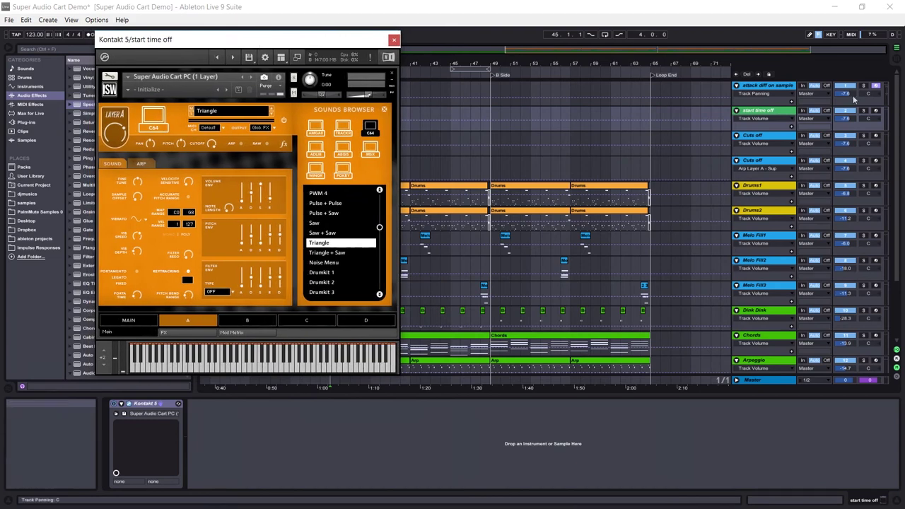
key("ctrl+s")
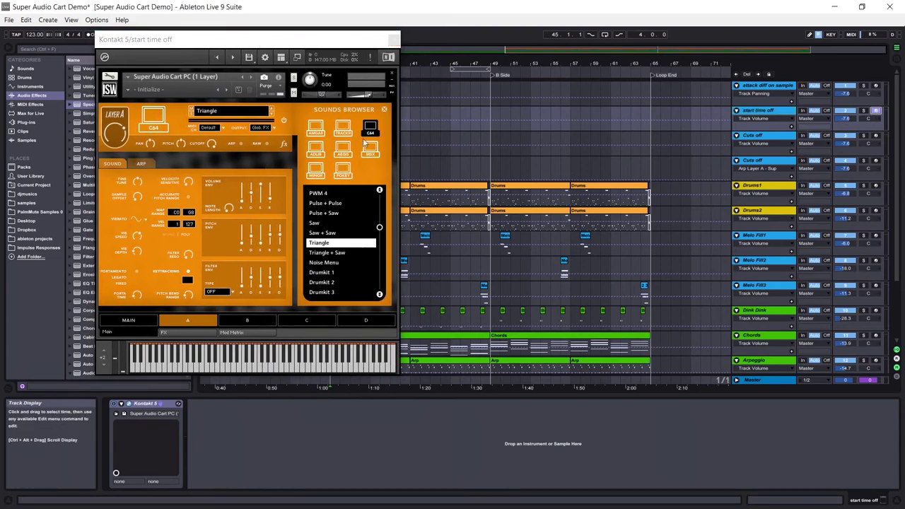
Step: Scroll through the Triangle patch list in Super Audio Cart PC, then close Kontakt
left_click(375, 155)
left_click_drag(380, 227, 379, 235)
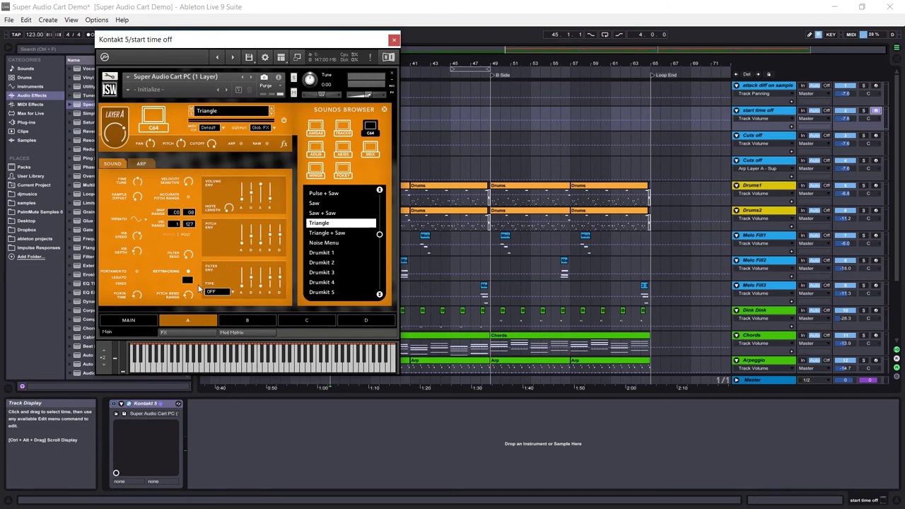
left_click(394, 40)
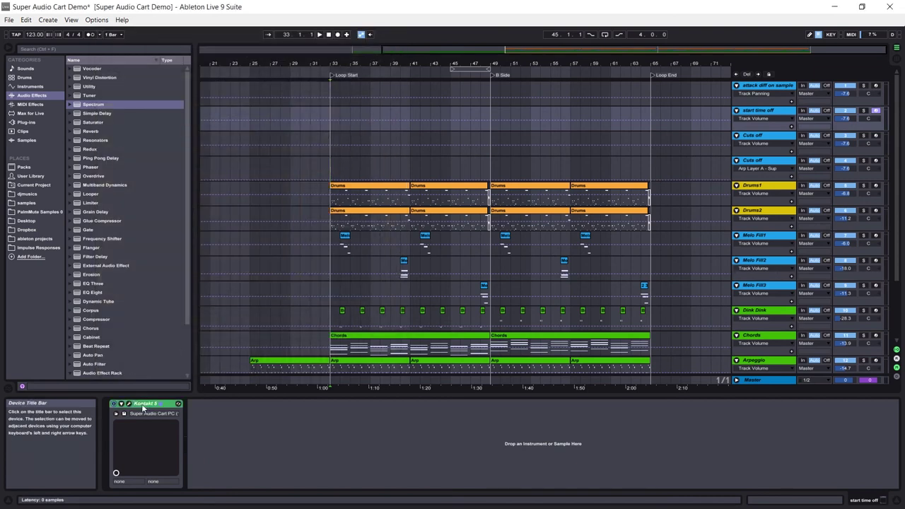
Step: Arm the Cuts off track and open its Kontakt window beside the arrangement
left_click(777, 140)
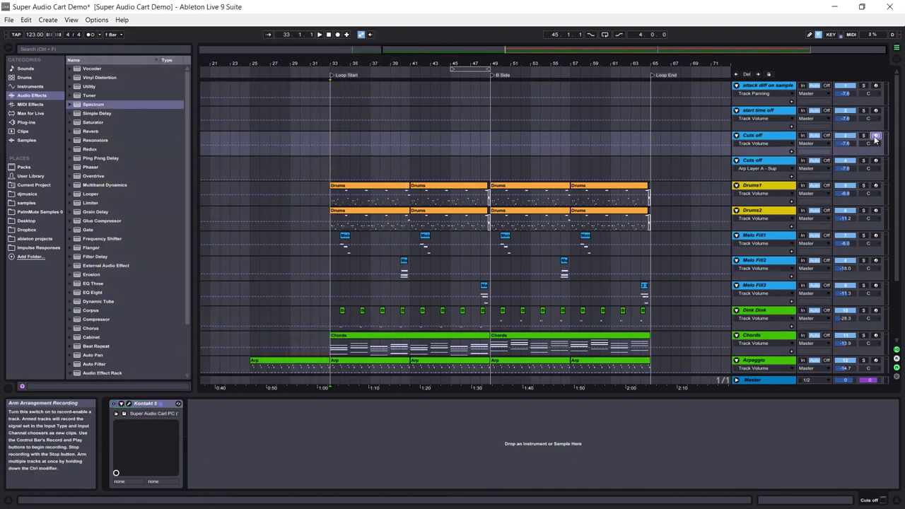
left_click(124, 413)
left_click_drag(265, 42, 383, 43)
left_click(678, 157)
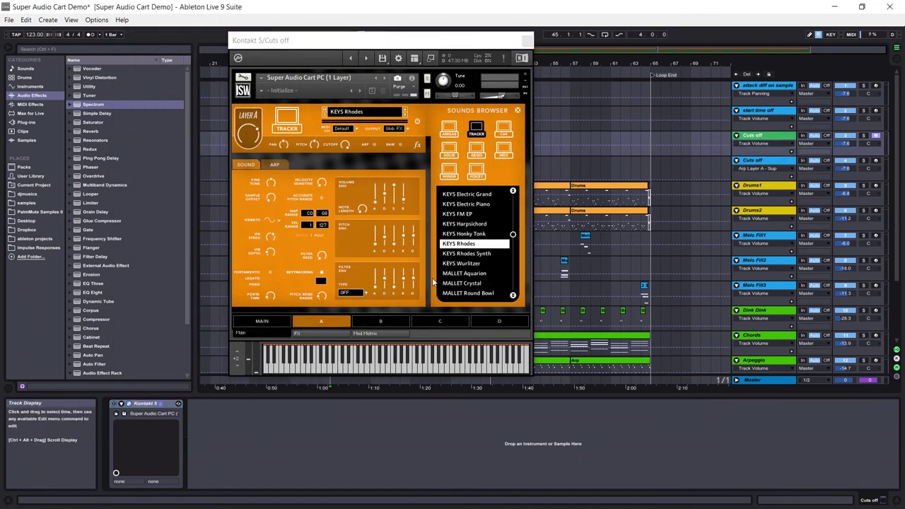
left_click(473, 246)
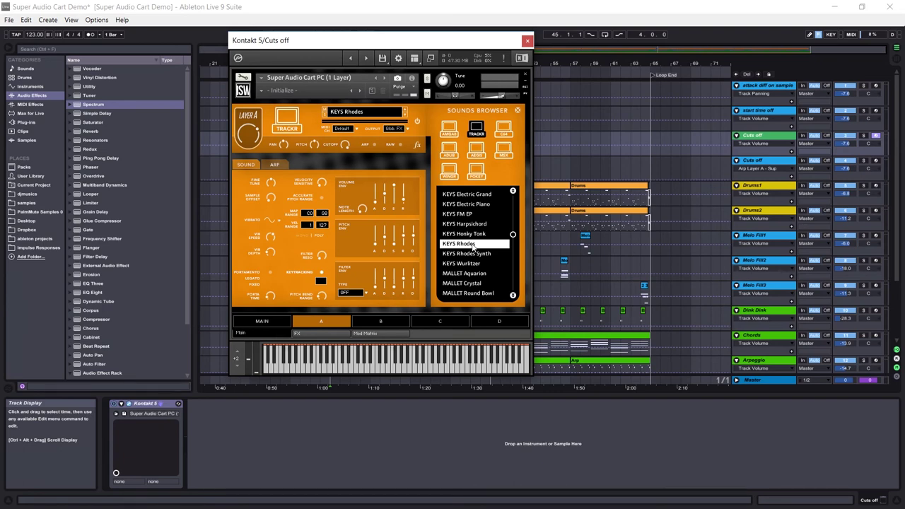
Step: Loop bars 61–66 of Chords, try KEYS Honky Tonk, settle on KEYS Rhodes Synth, then close Kontakt
left_click_drag(609, 344, 649, 355)
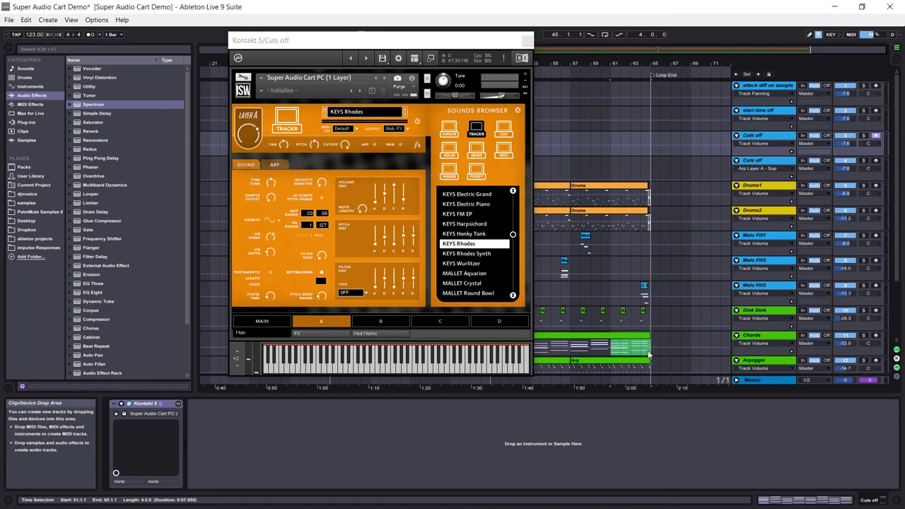
left_click(474, 245)
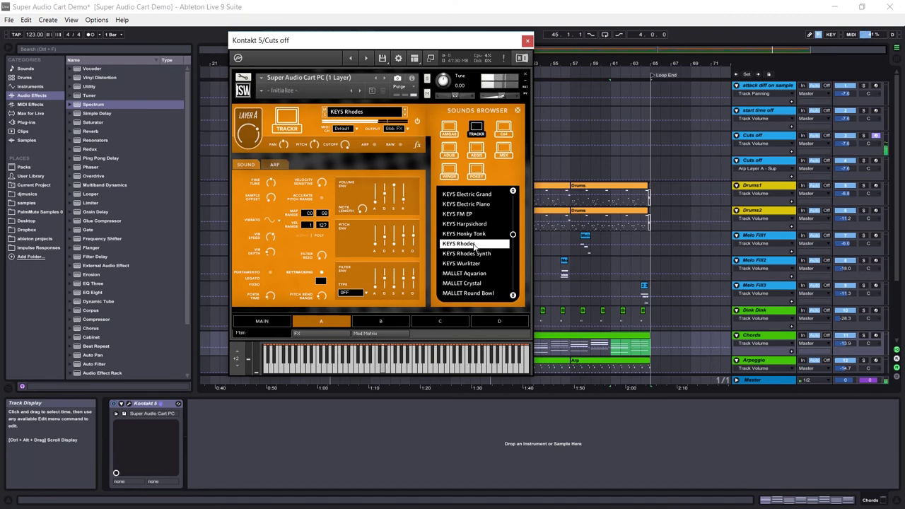
left_click(476, 236)
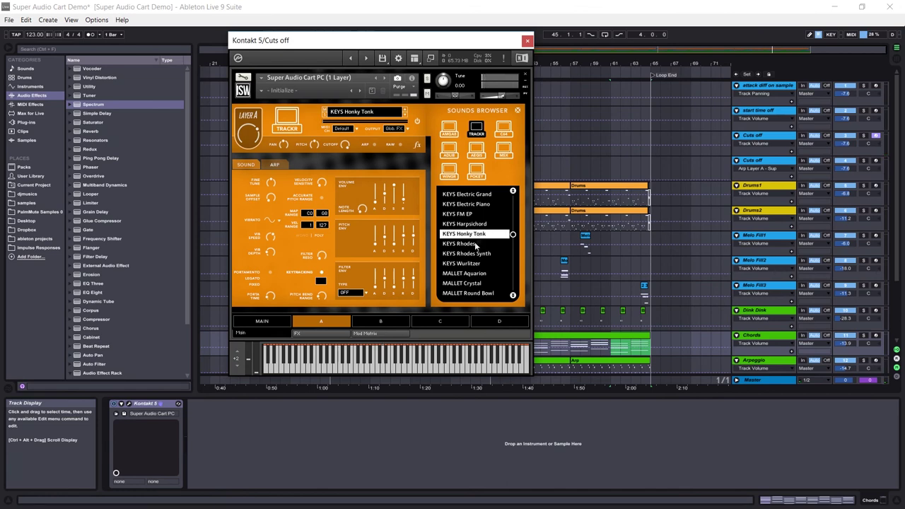
left_click(478, 254)
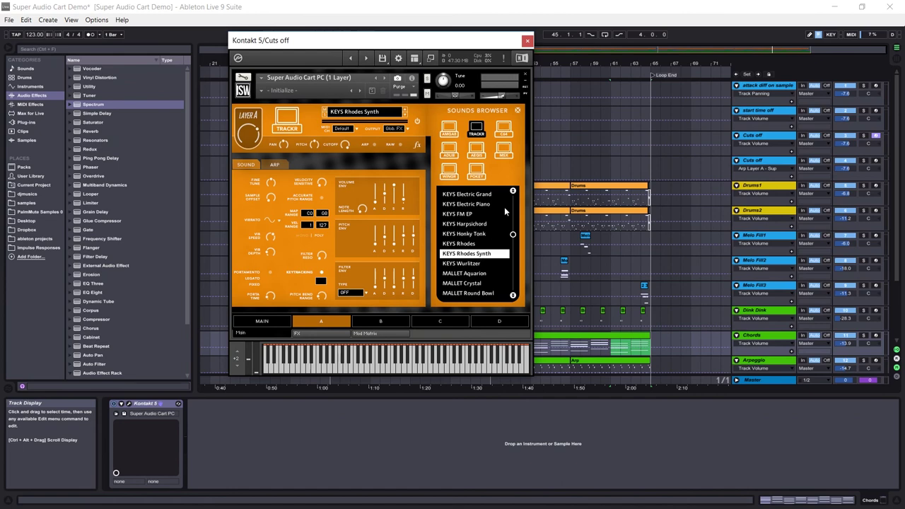
left_click_drag(512, 229, 516, 180)
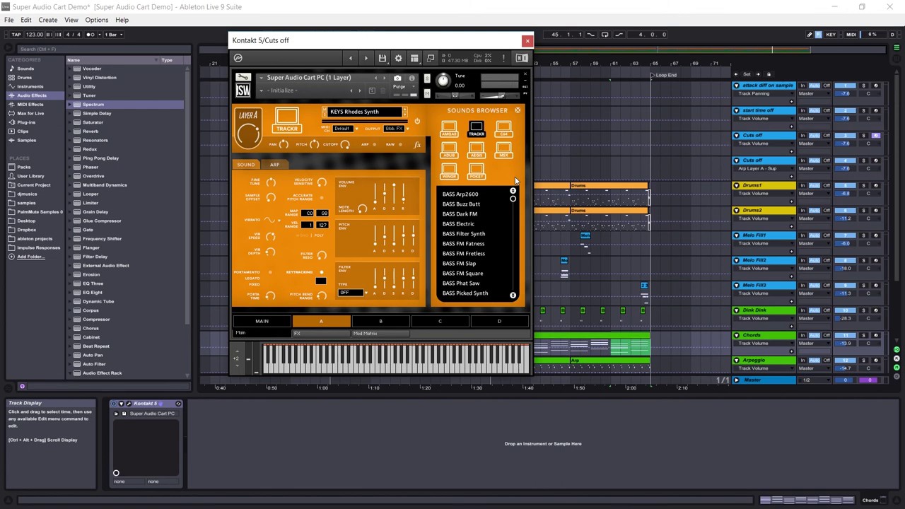
left_click(527, 41)
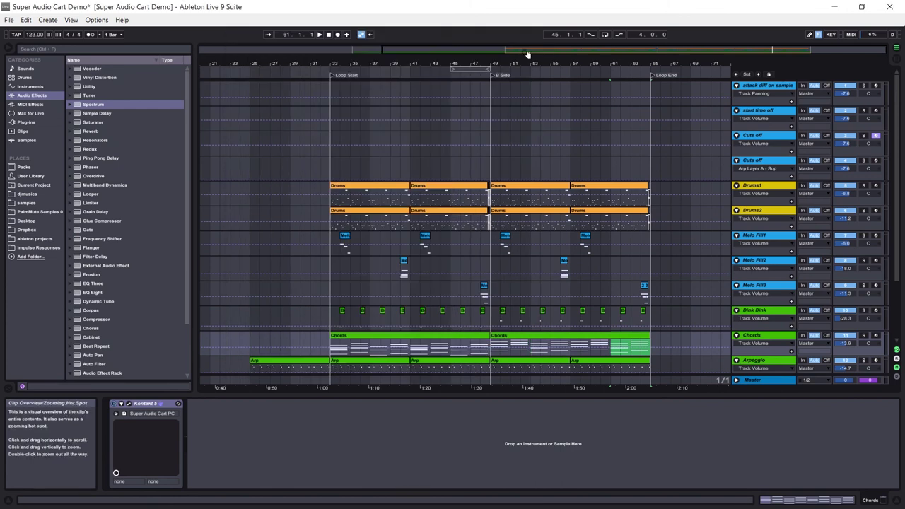